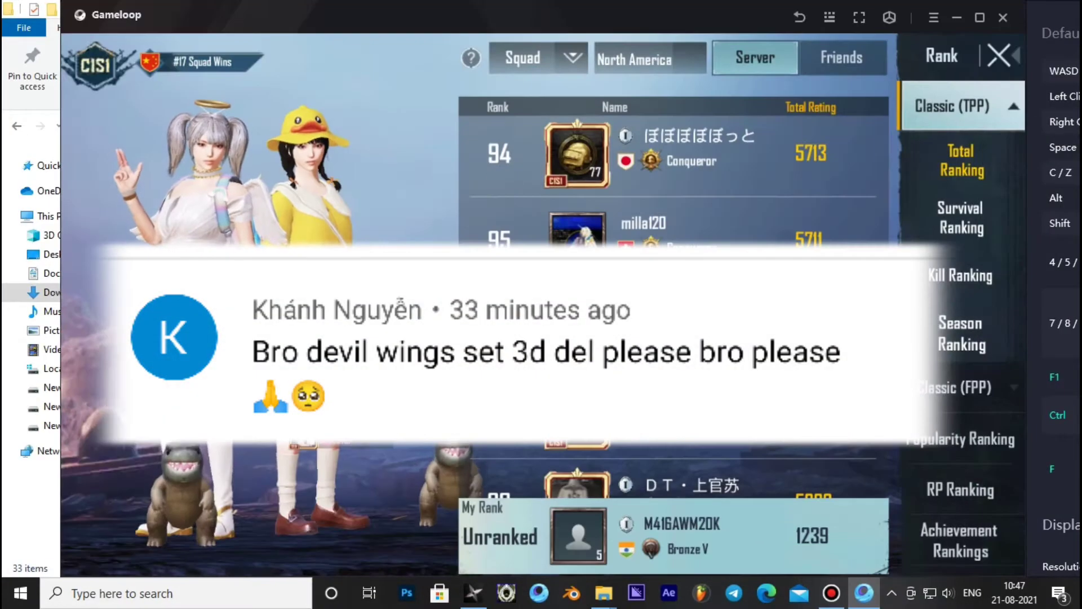
Bring up the Classic (TPP) Total Ranking leaderboard for North America squad servers
{"action": "left_click", "coordinate": [585, 521]}
{"action": "double_click", "coordinate": [226, 225]}
{"action": "left_click", "coordinate": [76, 125]}
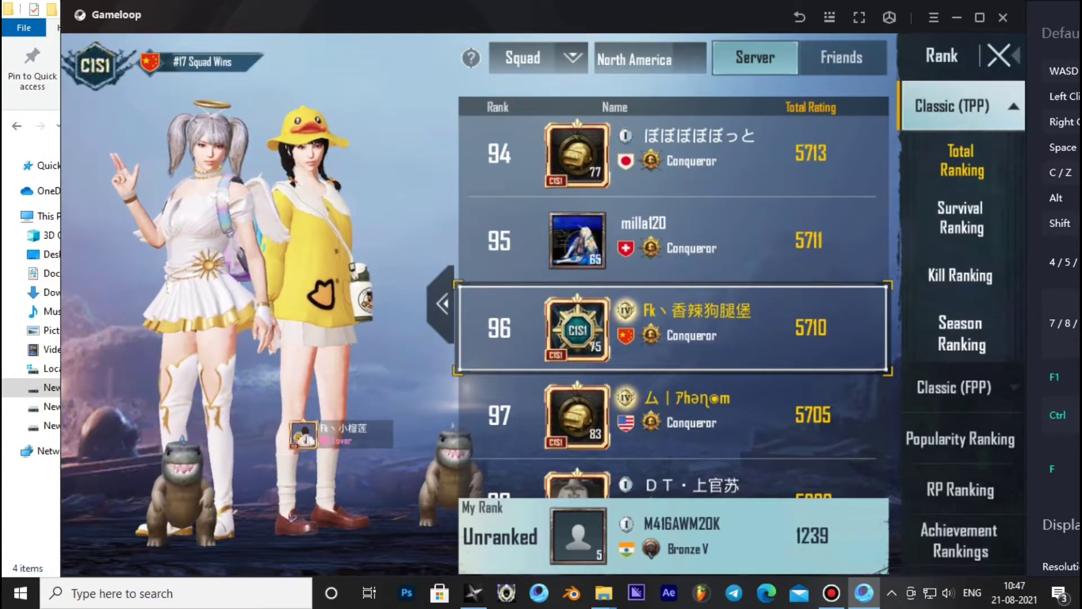
Move two players down the leaderboard, then back out of the rankings to the lobby
{"action": "key", "text": "Down"}
{"action": "key", "text": "Down"}
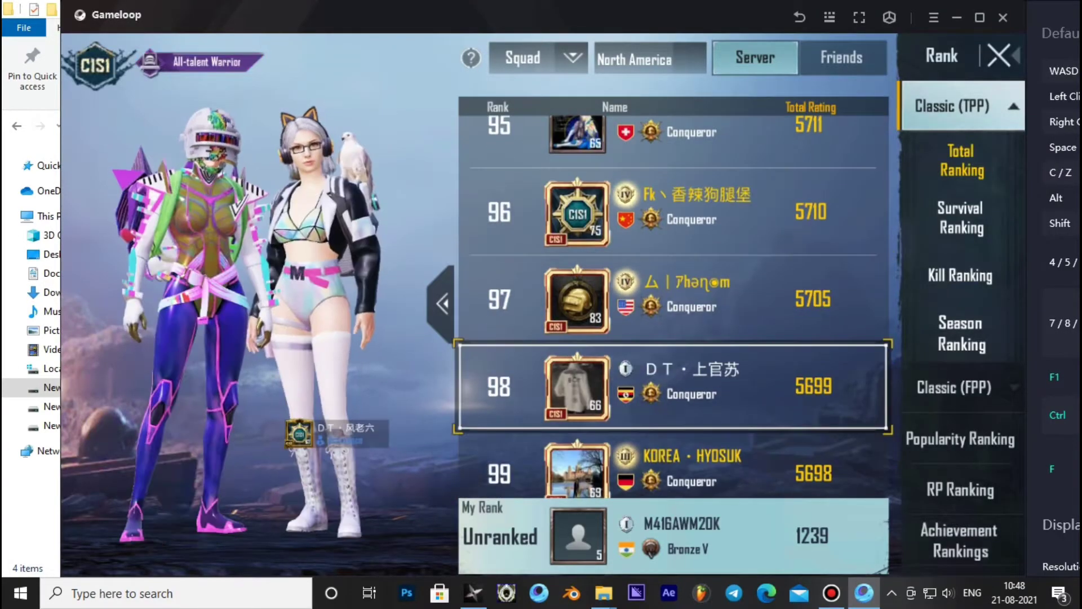
{"action": "key", "text": "Down"}
{"action": "key", "text": "Down"}
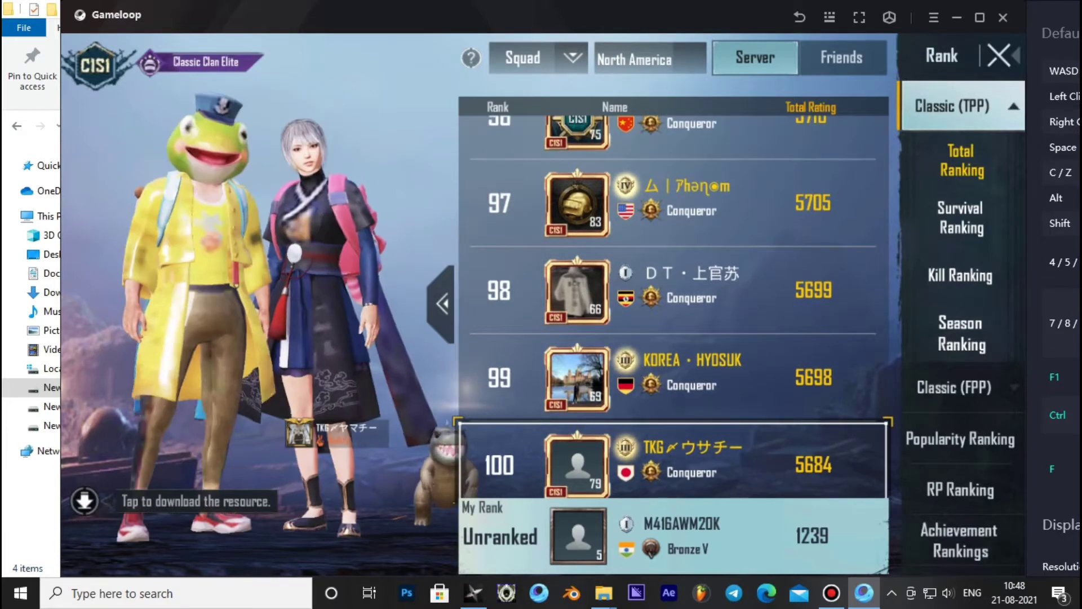
{"action": "key", "text": "Escape"}
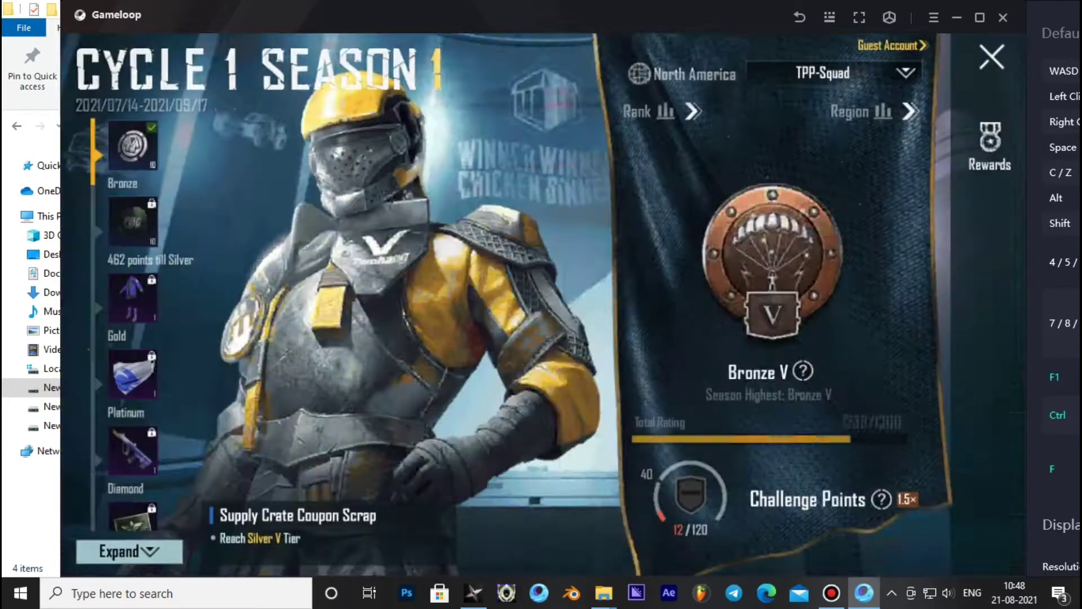
{"action": "key", "text": "Escape"}
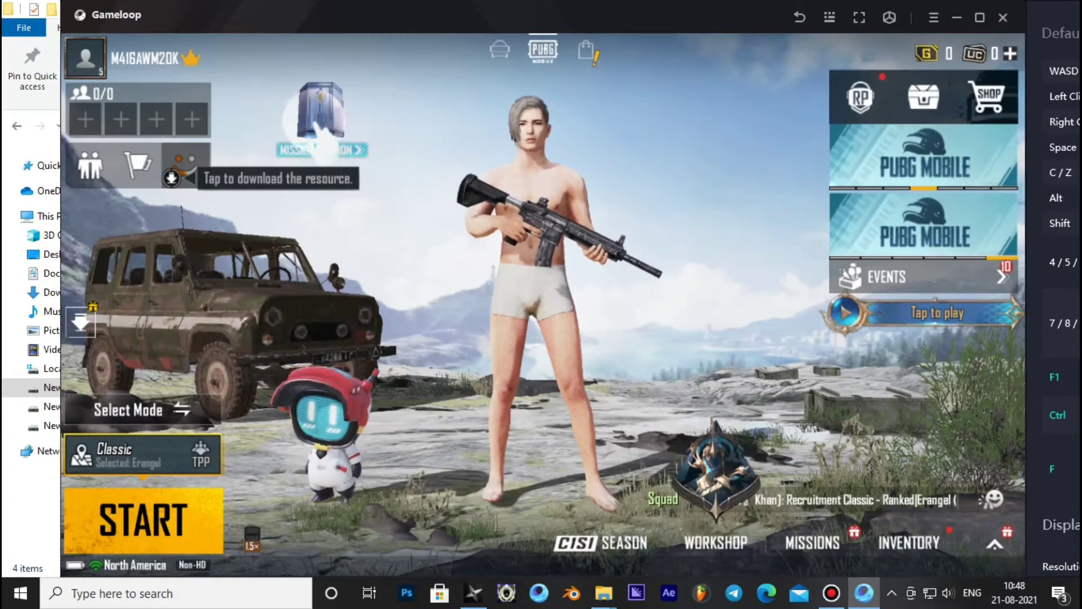
Quit the Gameloop emulator and close Ninja Ripper
{"action": "key", "text": "Escape"}
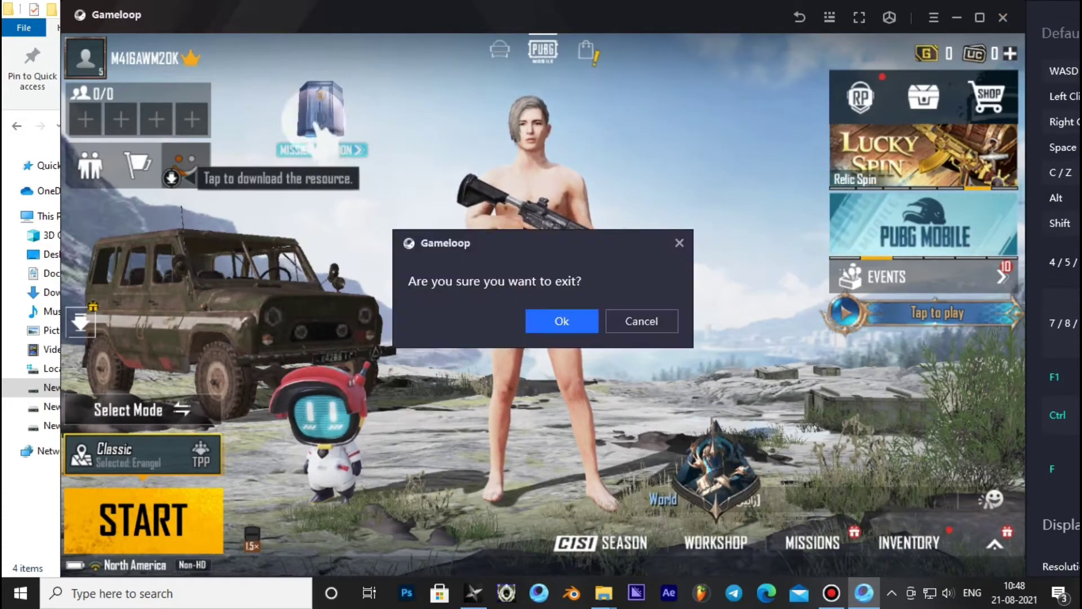
{"action": "key", "text": "Return"}
{"action": "key", "text": "alt+F4"}
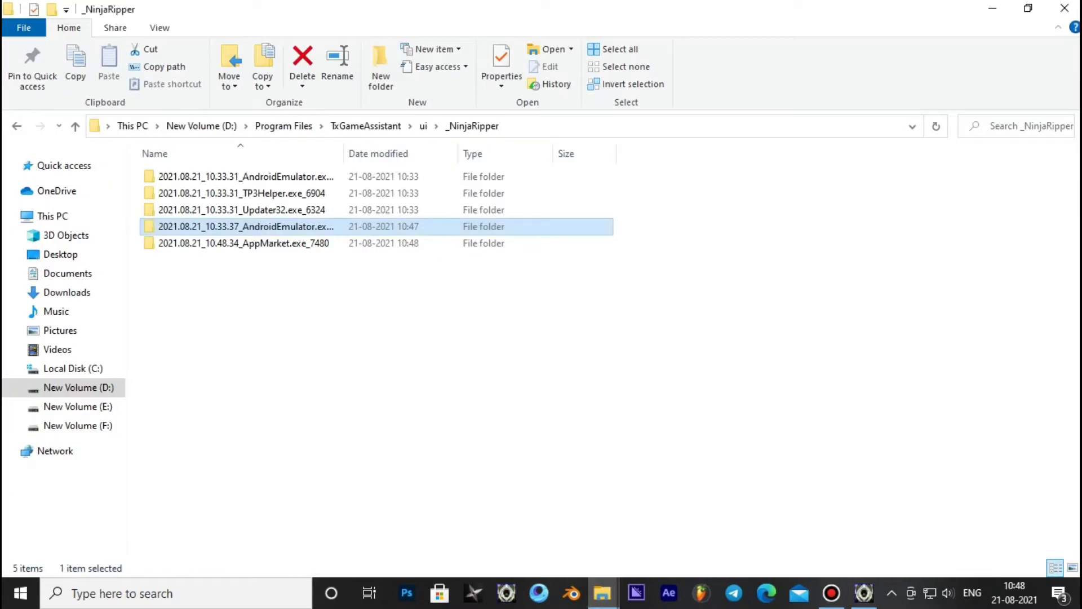
Check the empty export folder, then browse the 10.47.20 AndroidEmulator capture's Mesh .rip files in Noesis
{"action": "left_click", "coordinate": [434, 513]}
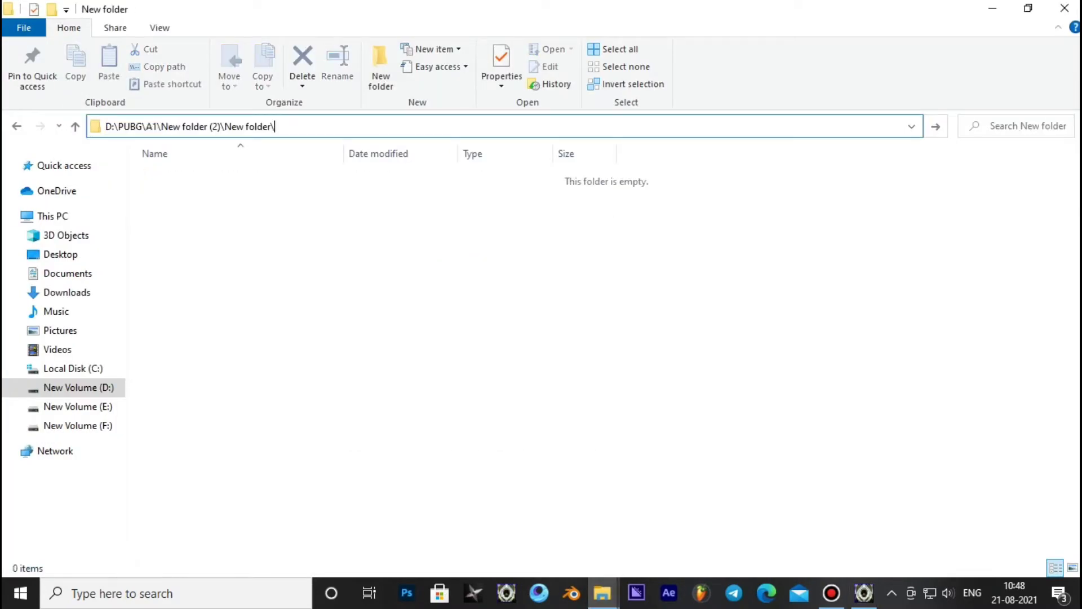
{"action": "key", "text": "alt+Tab"}
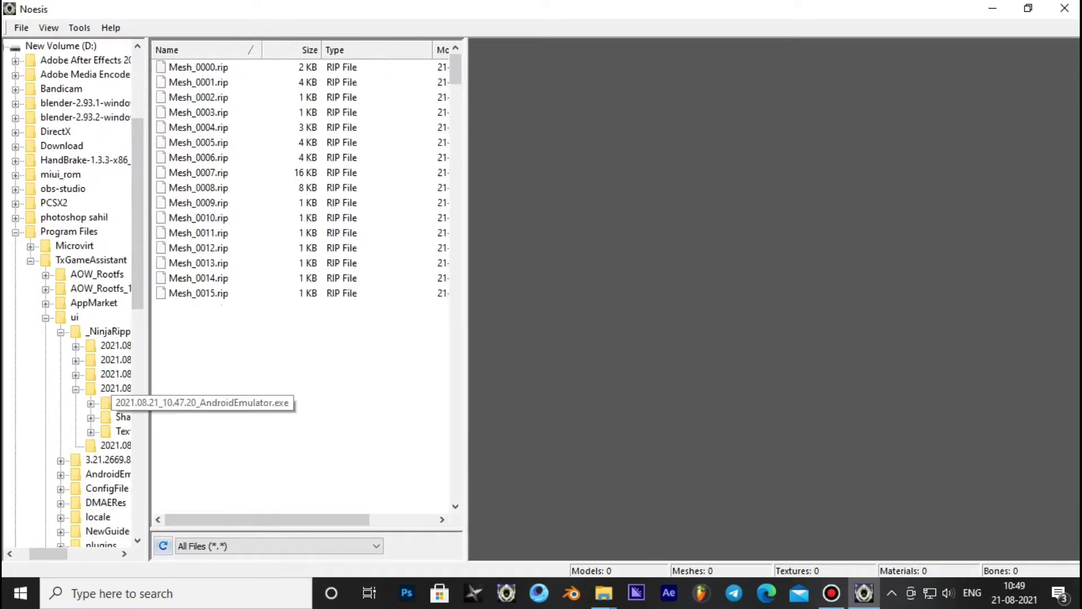
{"action": "scroll", "coordinate": [305, 282], "scroll_direction": "down", "scroll_amount": 10}
{"action": "scroll", "coordinate": [220, 281], "scroll_direction": "down", "scroll_amount": 20}
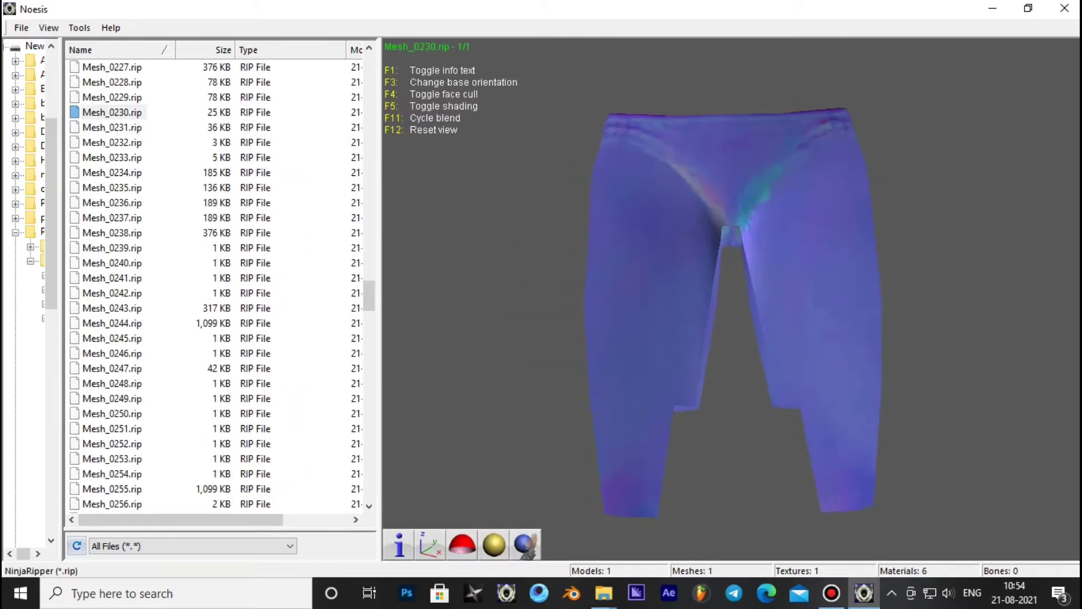
Open the ripped Textures folder and preview Tex_0000
{"action": "key", "text": "Down"}
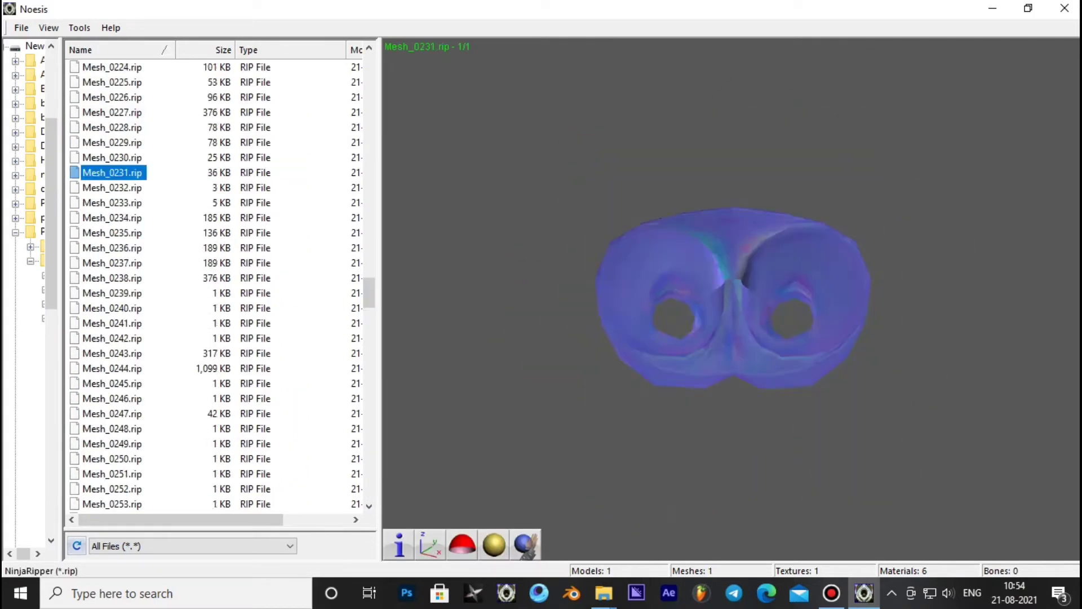
{"action": "key", "text": "Home"}
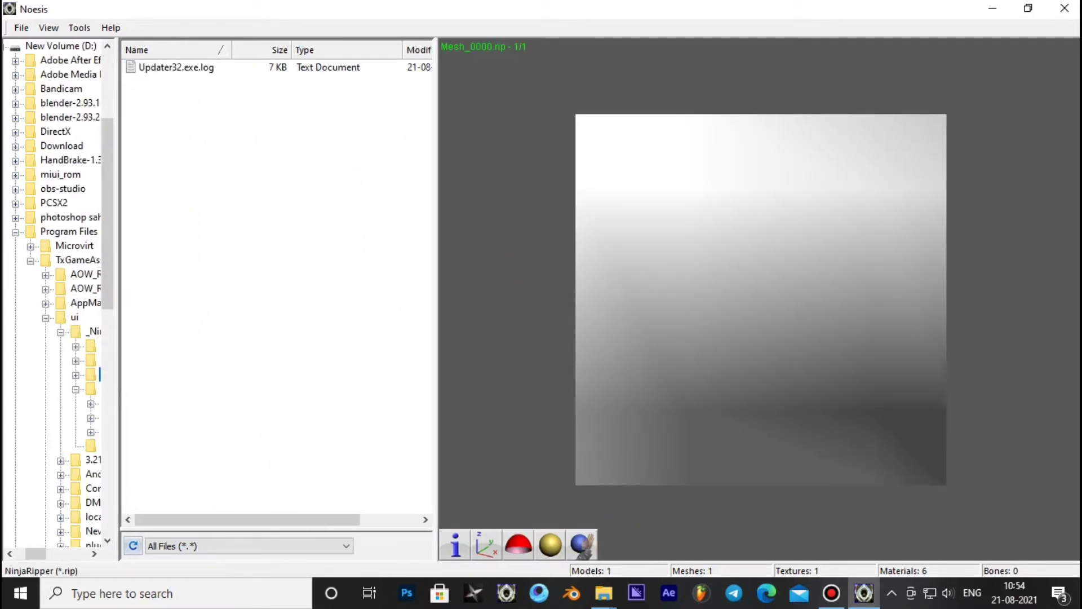
{"action": "left_click", "coordinate": [133, 431]}
{"action": "left_click", "coordinate": [224, 67]}
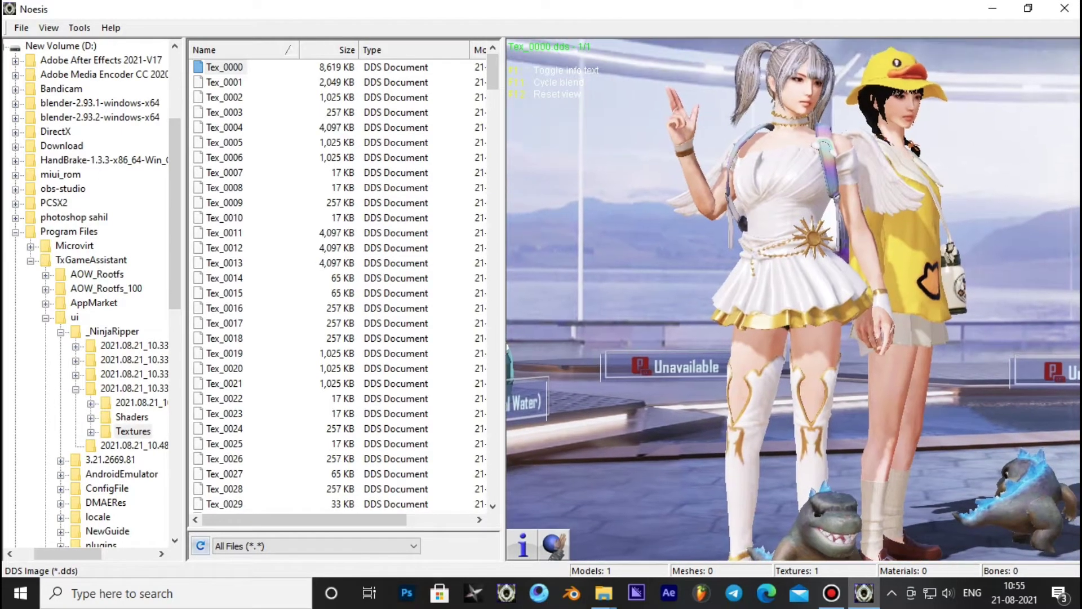
Export the DDS textures as .png into D:\PUBG\A1\New folder (2)\New folder
{"action": "key", "text": "ctrl+e"}
{"action": "left_click", "coordinate": [540, 214]}
{"action": "left_click", "coordinate": [394, 236]}
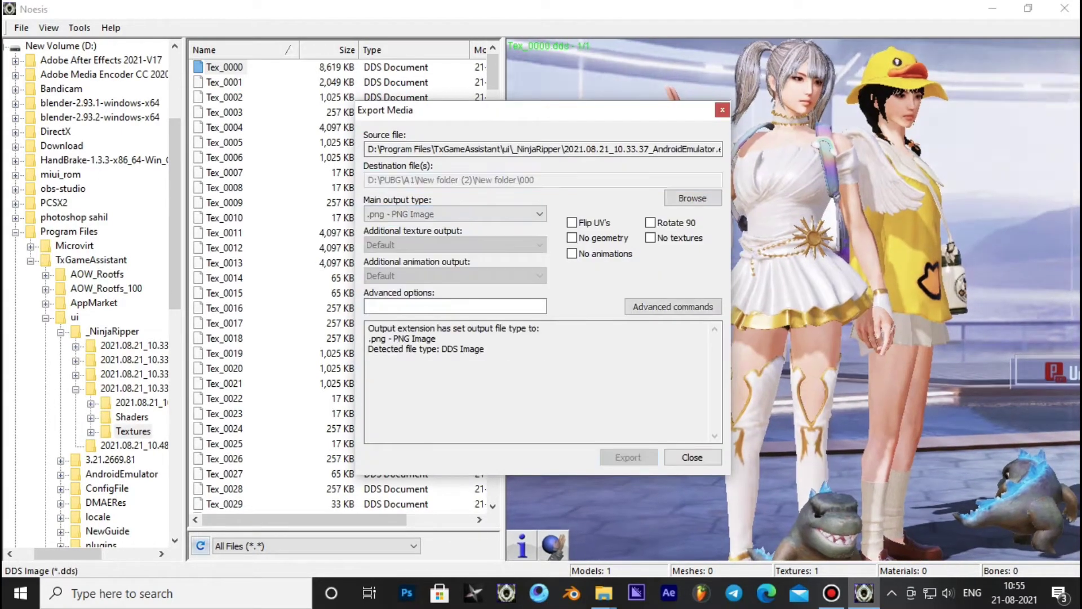
{"action": "left_click", "coordinate": [628, 457]}
Return to the mesh capture folder and preview Mesh_0235 before checking File Explorer
{"action": "left_click", "coordinate": [141, 401]}
{"action": "left_click", "coordinate": [235, 444]}
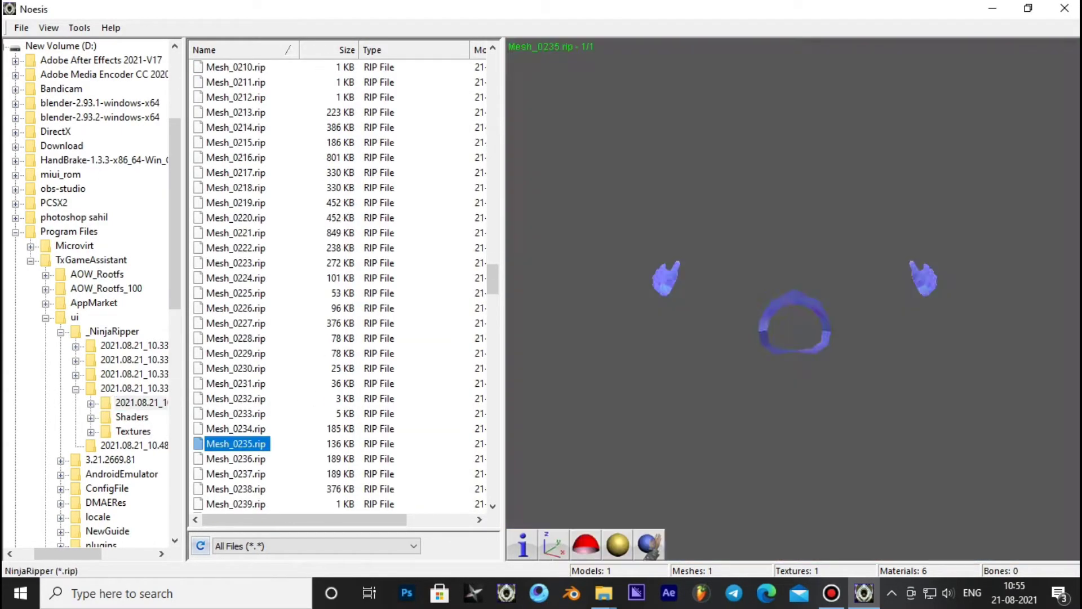
{"action": "left_click", "coordinate": [417, 536]}
Open the export folder inside A1 and check an exported PNG texture
{"action": "double_click", "coordinate": [170, 409]}
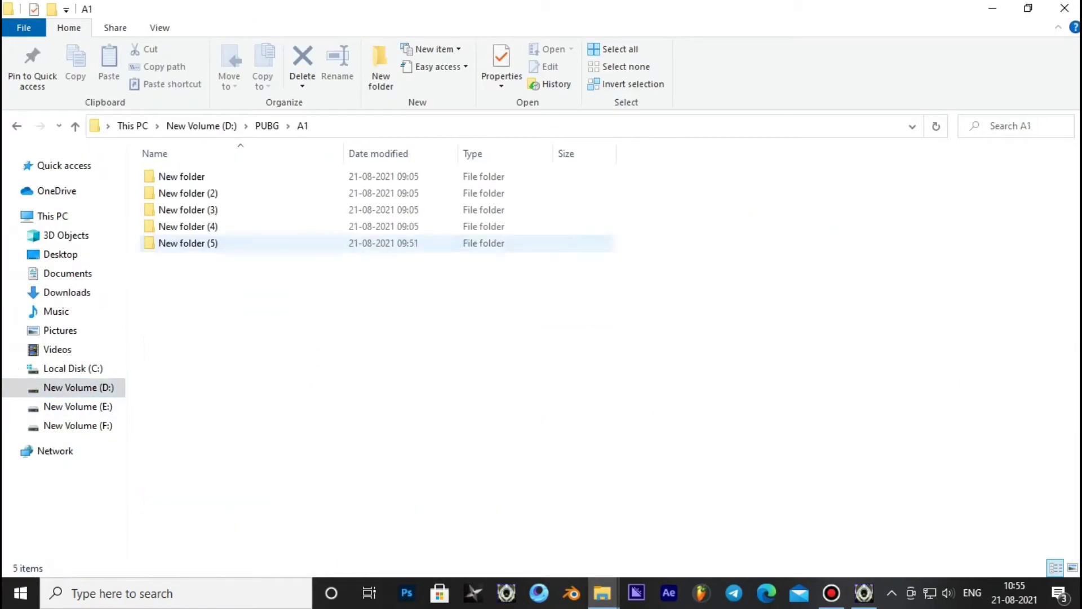
{"action": "double_click", "coordinate": [180, 174]}
{"action": "key", "text": "alt+Tab"}
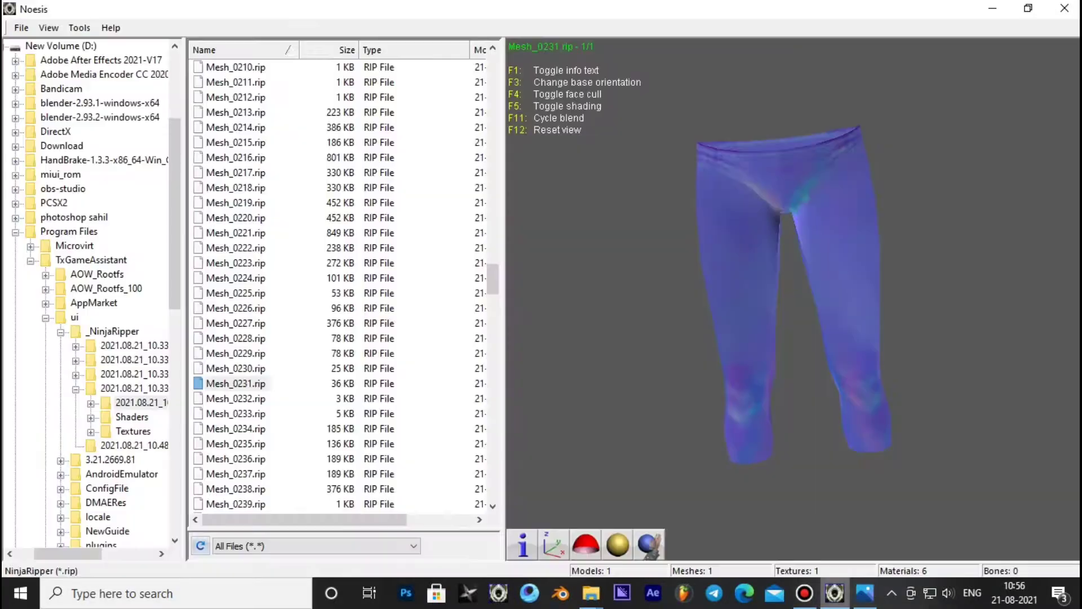
{"action": "key", "text": "alt+Tab"}
Export Mesh_0231, the leggings piece, as an Autodesk FBX file
{"action": "key", "text": "alt+Tab"}
{"action": "key", "text": "Up"}
{"action": "key", "text": "Up"}
{"action": "key", "text": "Up"}
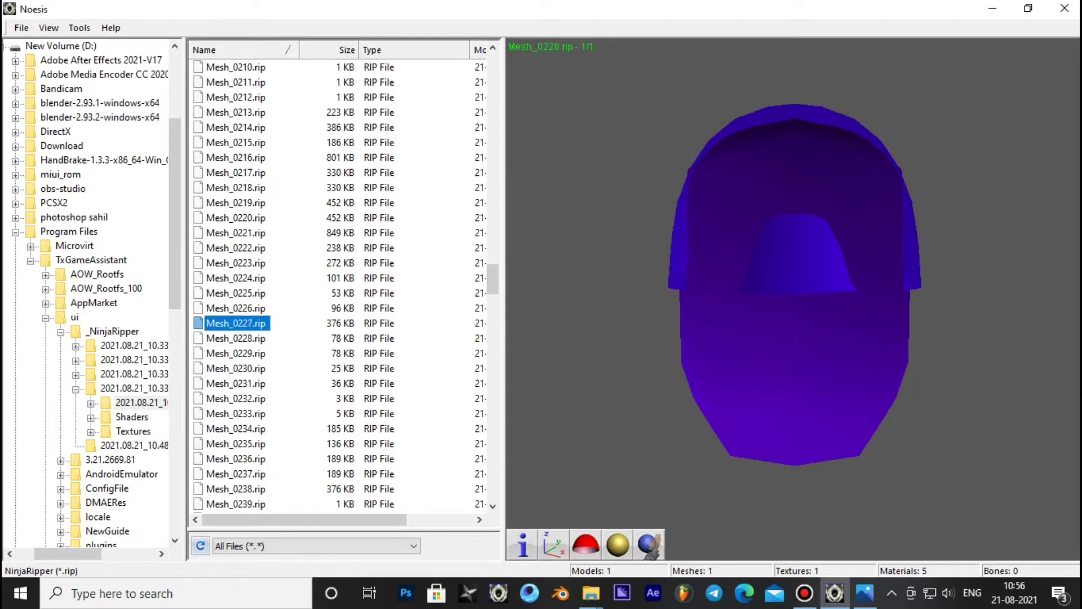
{"action": "key", "text": "Down"}
{"action": "key", "text": "Down"}
{"action": "key", "text": "Down"}
{"action": "key", "text": "alt+Tab"}
{"action": "key", "text": "alt+Tab"}
{"action": "key", "text": "ctrl+e"}
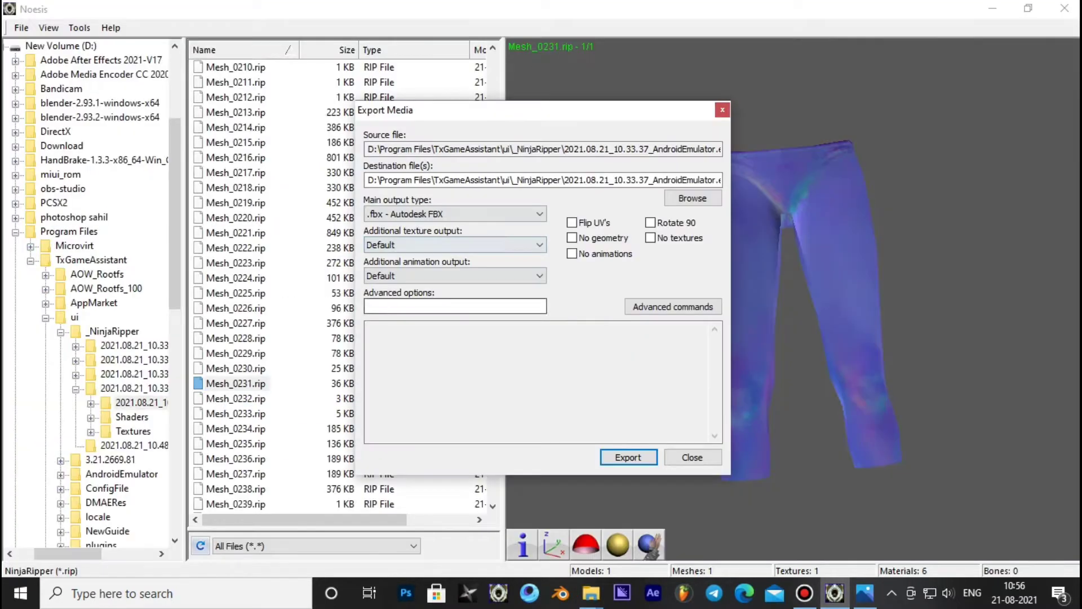
{"action": "key", "text": "Return"}
Export Mesh_0230 as FBX named 7 and Mesh_0229 as FBX named 8
{"action": "key", "text": "Up"}
{"action": "key", "text": "ctrl+e"}
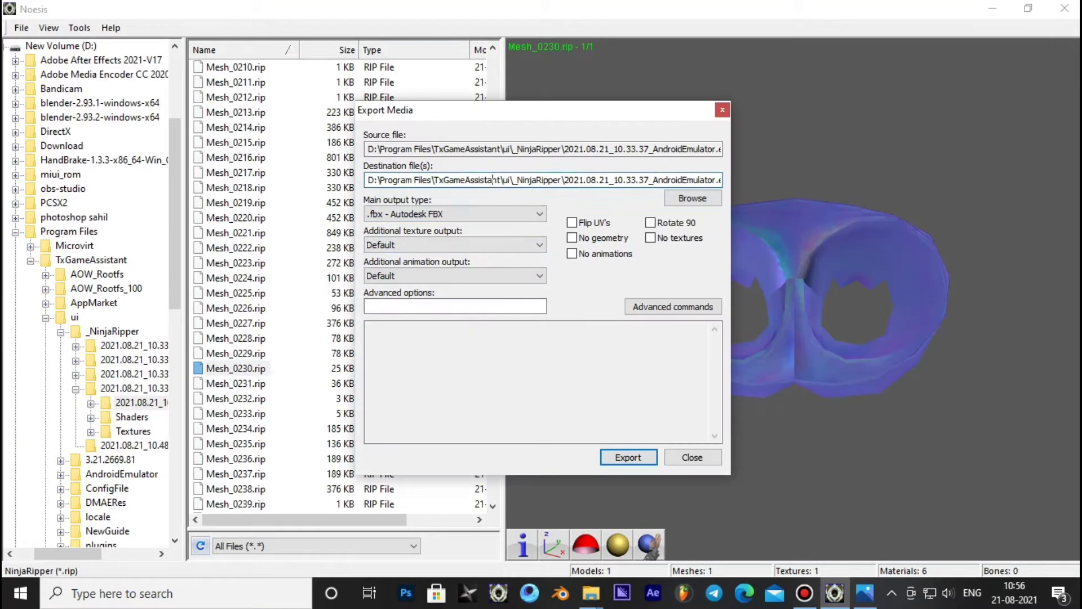
{"action": "key", "text": "Return"}
{"action": "key", "text": "Return"}
{"action": "key", "text": "Up"}
{"action": "key", "text": "Menu"}
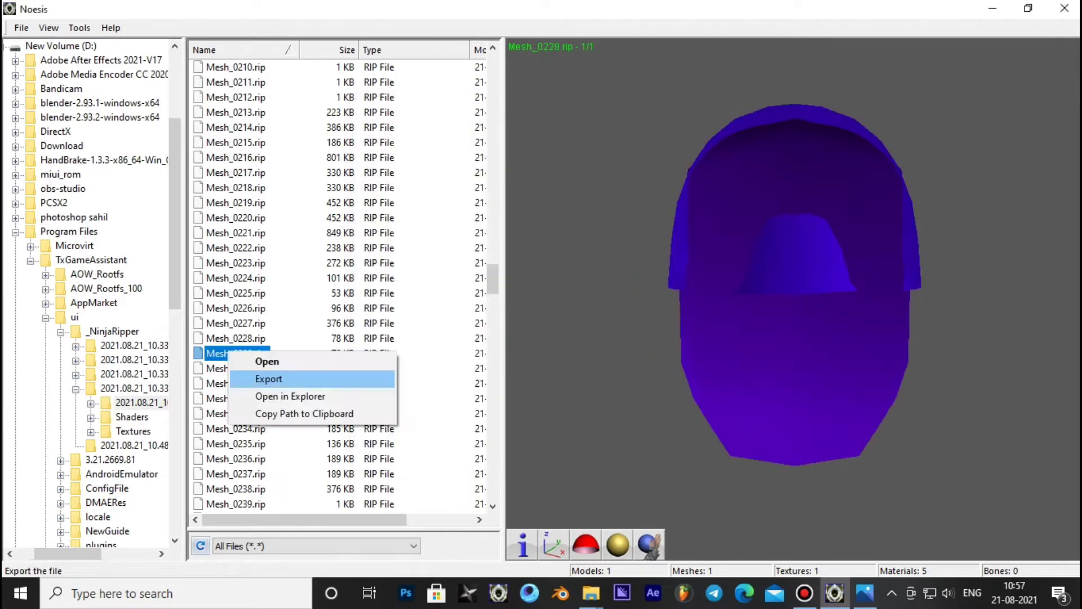
{"action": "key", "text": "Down"}
{"action": "key", "text": "Return"}
{"action": "type", "text": "8"}
{"action": "key", "text": "Return"}
{"action": "key", "text": "Up"}
{"action": "key", "text": "Up"}
{"action": "key", "text": "Up"}
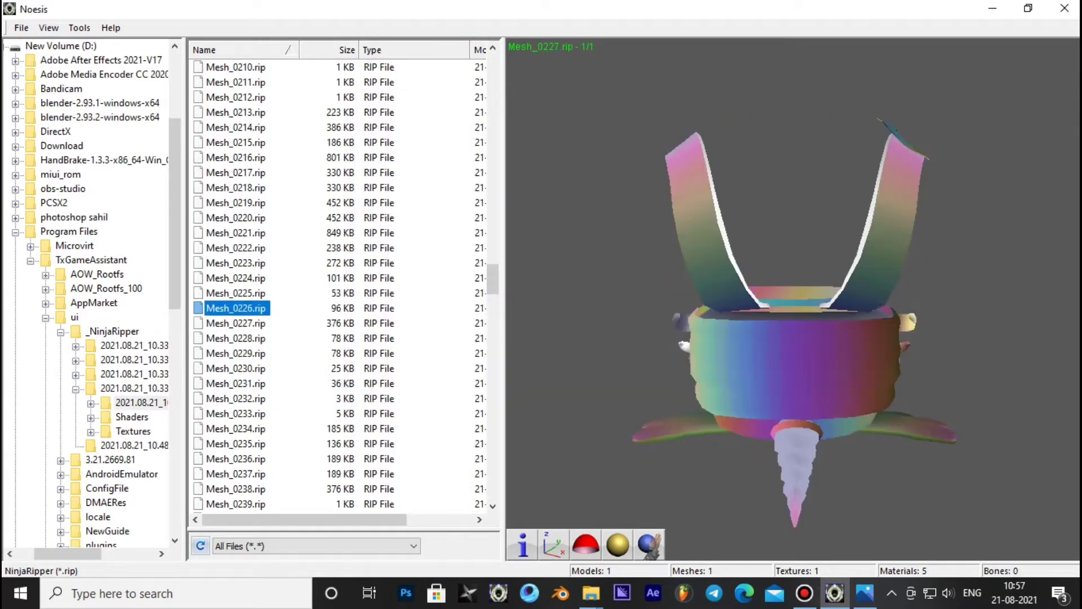
Preview the meshes from Mesh_0224 up to Mesh_0216 for the next export
{"action": "key", "text": "Up"}
{"action": "key", "text": "alt+Tab"}
{"action": "key", "text": "alt+Tab"}
{"action": "key", "text": "Up"}
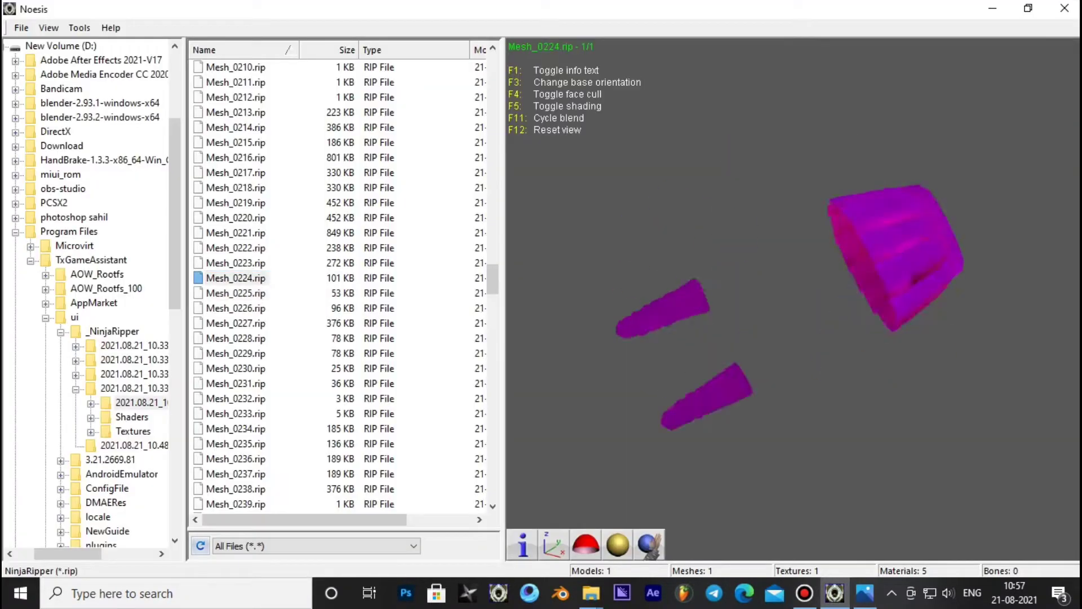
{"action": "key", "text": "alt+Tab"}
{"action": "key", "text": "alt+Tab"}
{"action": "key", "text": "Up"}
{"action": "key", "text": "Up"}
{"action": "key", "text": "Up"}
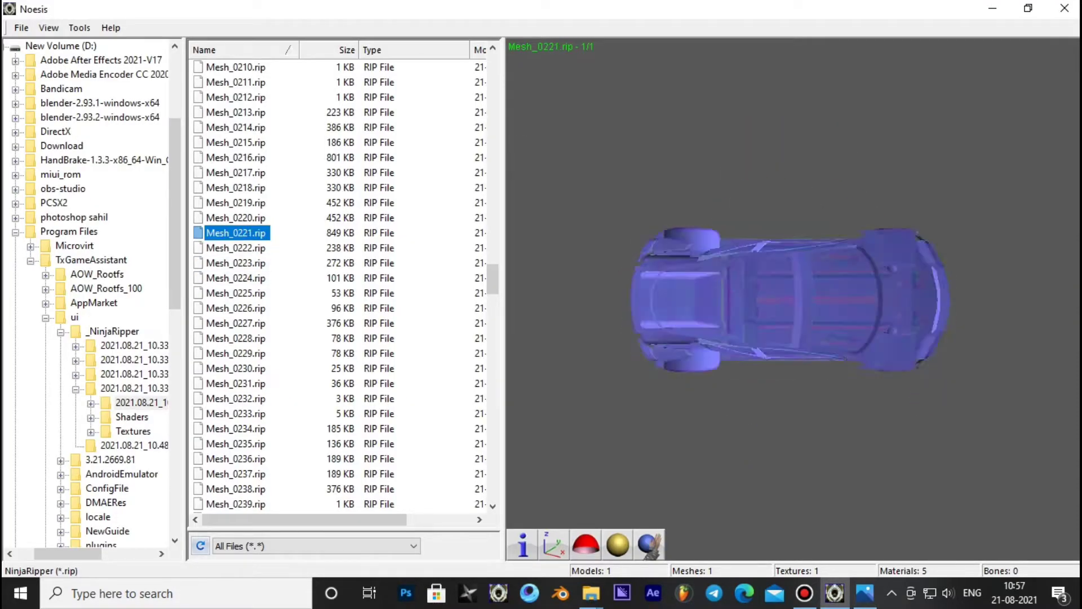
{"action": "key", "text": "Up"}
{"action": "key", "text": "Up"}
{"action": "key", "text": "Up"}
{"action": "key", "text": "Up"}
{"action": "key", "text": "Up"}
{"action": "key", "text": "ctrl+e"}
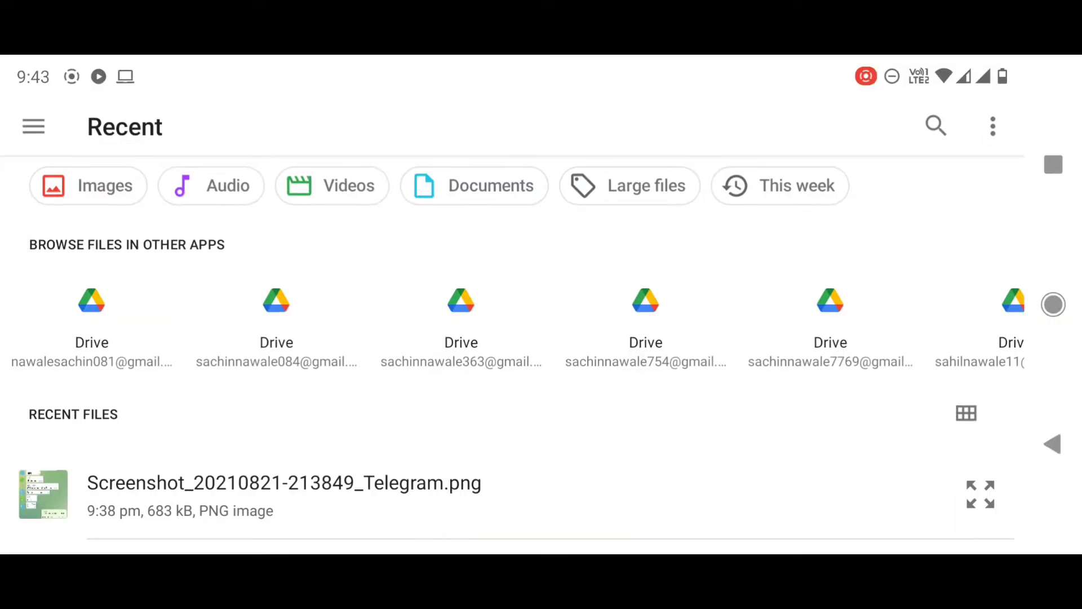
Browse Redmi K20 storage to PUBG Mobile-3D MODEL > 20 > Angel Wings Set bon > Shaders+Textures-Prisma3D
{"action": "left_click", "coordinate": [33, 126]}
{"action": "left_click_drag", "start_coordinate": [295, 287], "coordinate": [295, 84]}
{"action": "left_click", "coordinate": [241, 358]}
{"action": "scroll", "coordinate": [541, 338], "scroll_direction": "down", "scroll_amount": 5}
{"action": "mouse_move", "coordinate": [644, 451]}
{"action": "left_mouse_down"}
{"action": "mouse_move", "coordinate": [644, 167]}
{"action": "mouse_move", "coordinate": [604, 174]}
{"action": "mouse_move", "coordinate": [621, 170]}
{"action": "left_mouse_up"}
{"action": "left_click", "coordinate": [169, 309]}
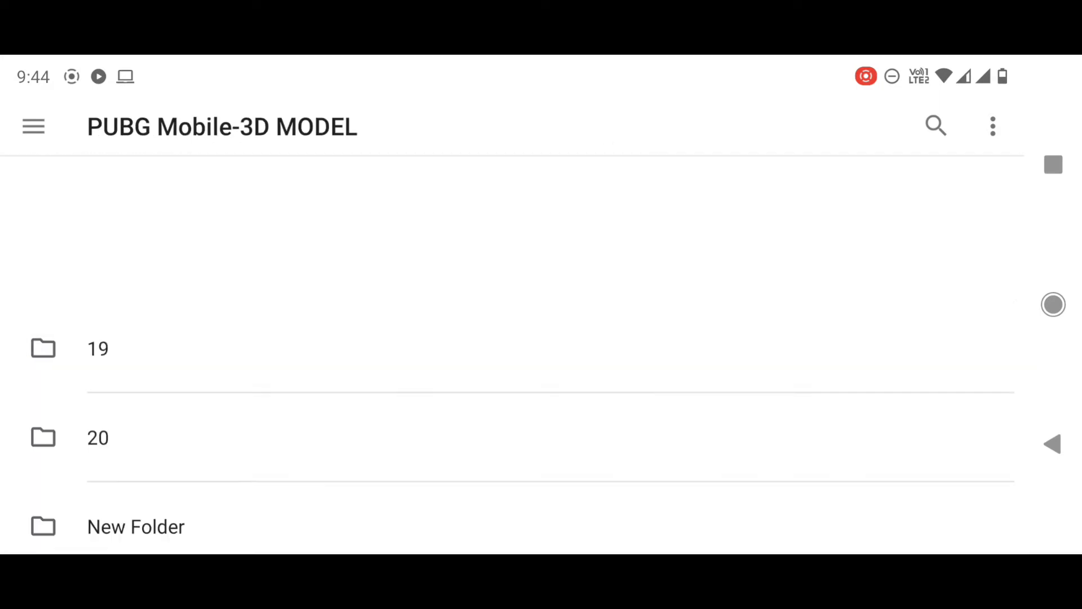
{"action": "left_click", "coordinate": [575, 319]}
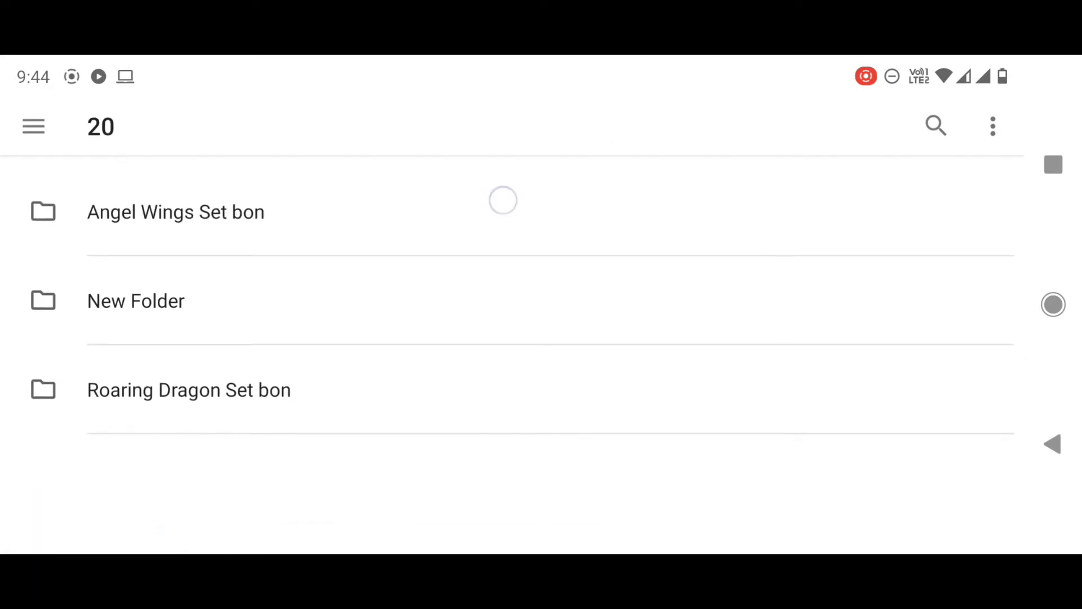
{"action": "left_click", "coordinate": [503, 208]}
{"action": "left_click", "coordinate": [513, 289]}
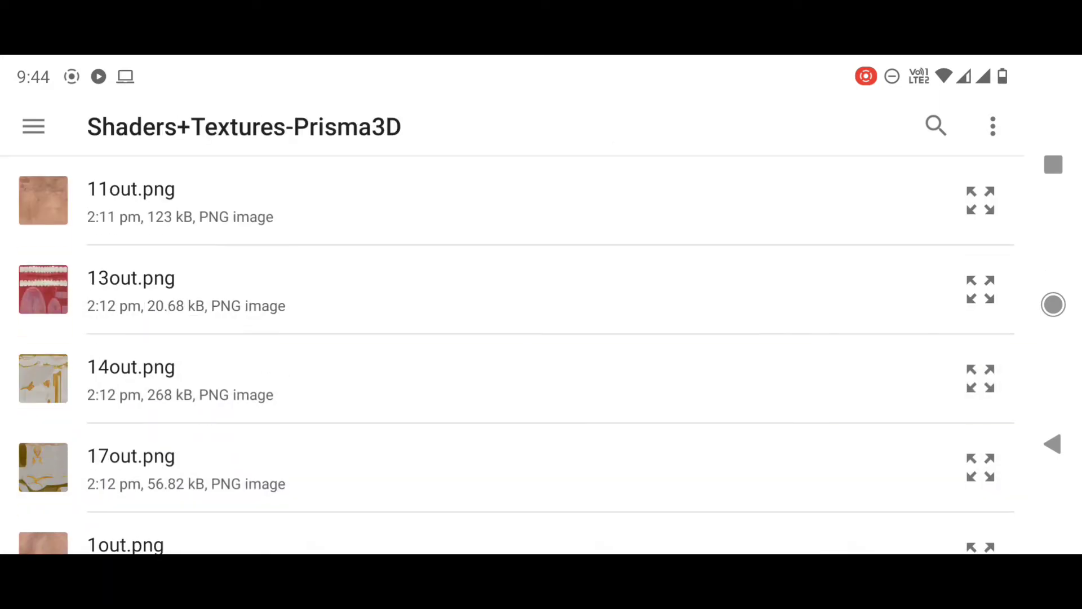
Scroll the folder and load the saved angel .prisma project
{"action": "left_click_drag", "start_coordinate": [678, 381], "coordinate": [768, 307]}
{"action": "left_click_drag", "start_coordinate": [620, 508], "coordinate": [645, 258]}
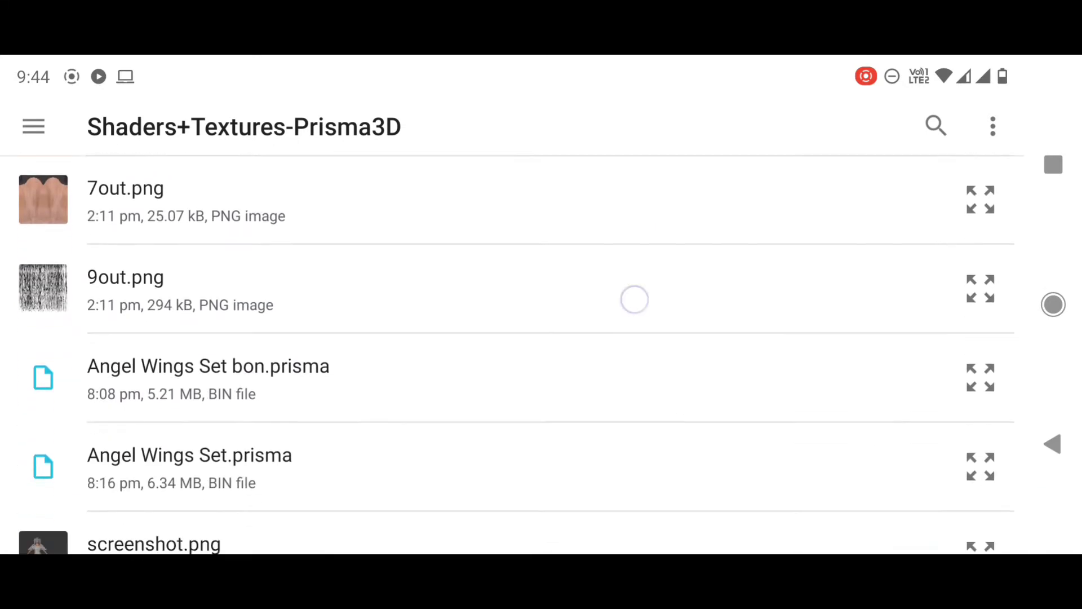
{"action": "left_click", "coordinate": [500, 387]}
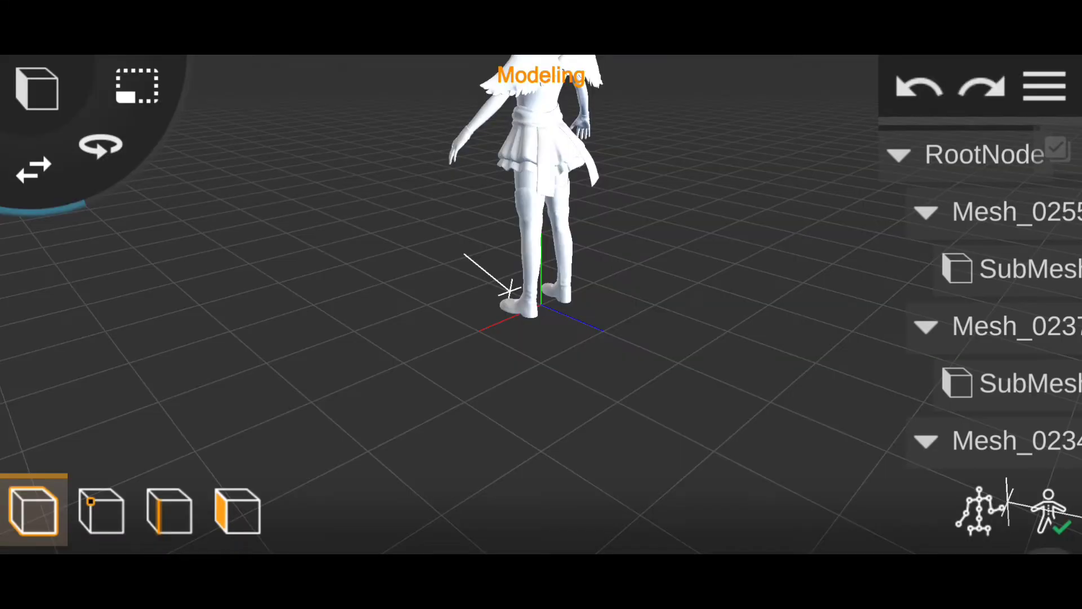
Turn the model to face forward and apply the skin texture to the face mesh
{"action": "middle_click_drag", "start_coordinate": [533, 203], "coordinate": [534, 340]}
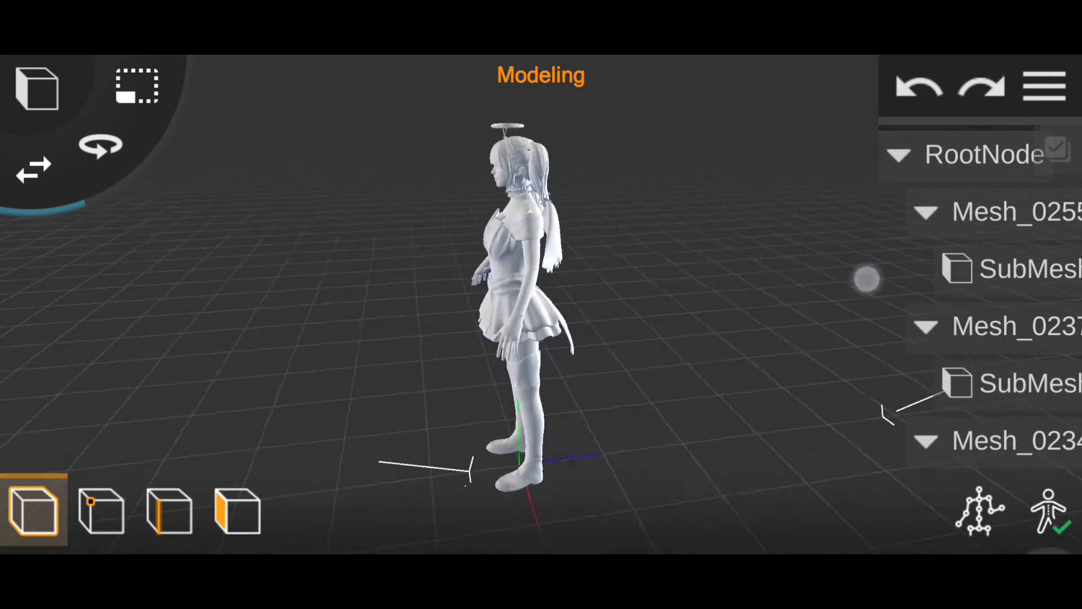
{"action": "left_click_drag", "start_coordinate": [876, 319], "coordinate": [719, 293]}
{"action": "scroll", "coordinate": [530, 273], "scroll_direction": "up", "scroll_amount": 3}
{"action": "scroll", "coordinate": [529, 282], "scroll_direction": "up", "scroll_amount": 1}
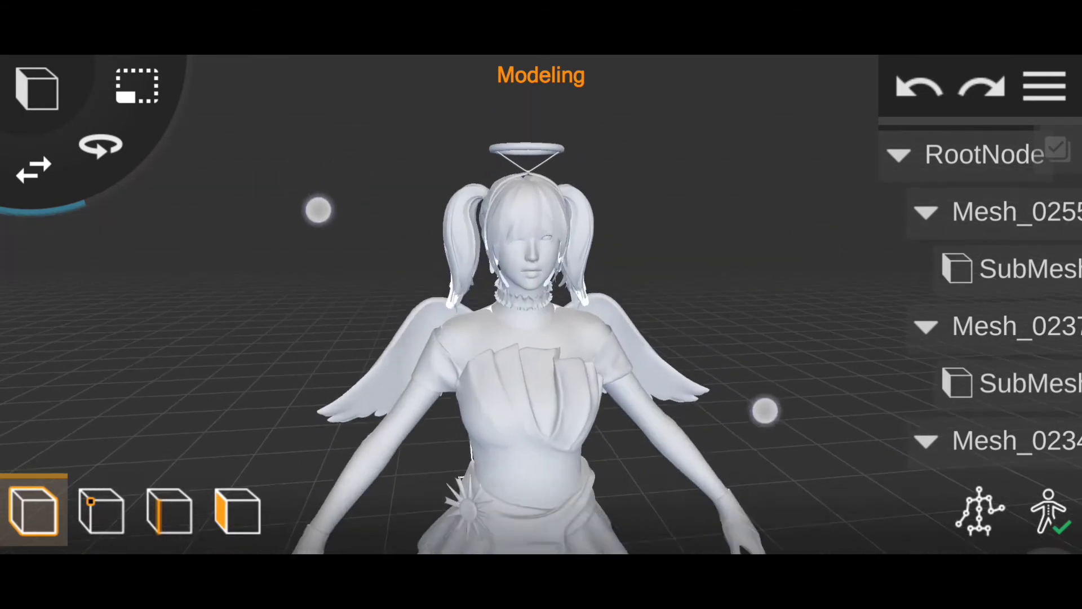
{"action": "scroll", "coordinate": [530, 281], "scroll_direction": "up", "scroll_amount": 2}
{"action": "scroll", "coordinate": [530, 282], "scroll_direction": "up", "scroll_amount": 3}
{"action": "left_click", "coordinate": [1025, 383]}
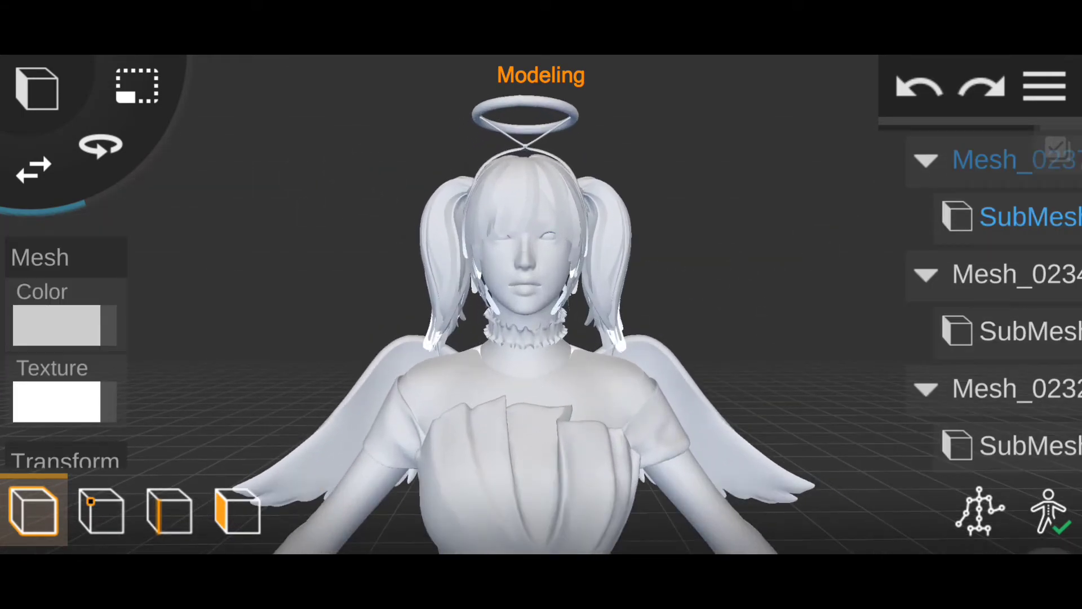
{"action": "left_click", "coordinate": [59, 407]}
{"action": "scroll", "coordinate": [671, 282], "scroll_direction": "down", "scroll_amount": 3}
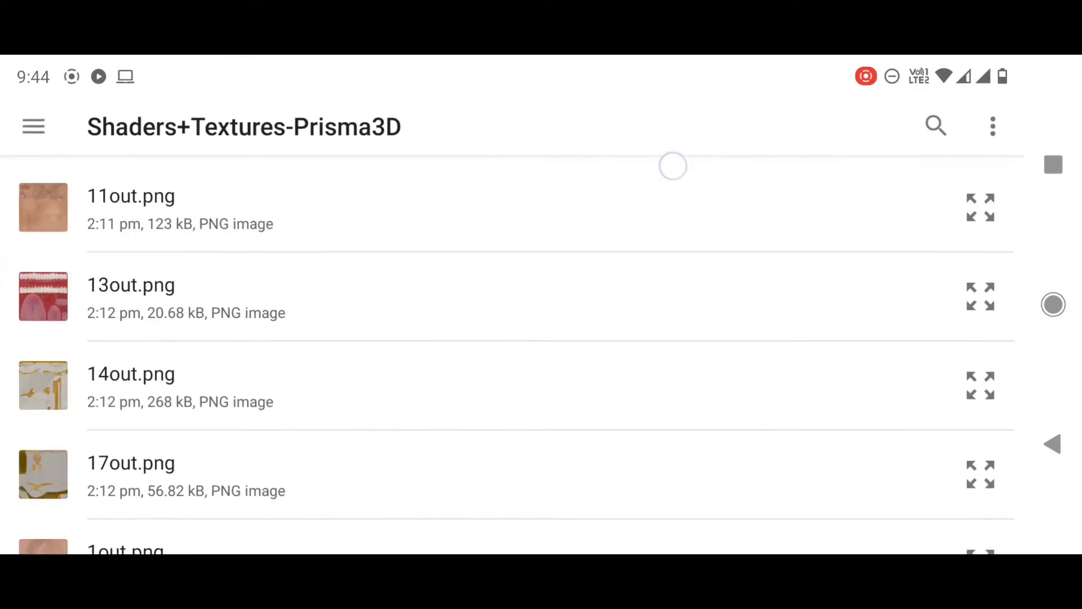
{"action": "scroll", "coordinate": [671, 281], "scroll_direction": "down", "scroll_amount": 5}
{"action": "left_click", "coordinate": [409, 235]}
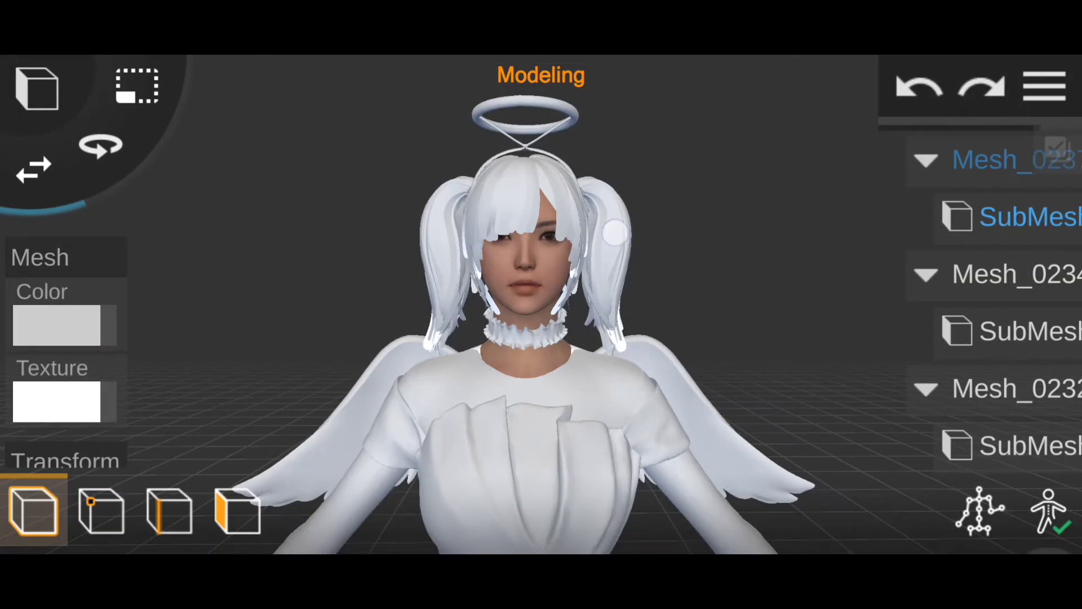
Texture the hair with 9out.png and the dress, collar and wings with their PNG
{"action": "scroll", "coordinate": [992, 282], "scroll_direction": "up", "scroll_amount": 1}
{"action": "left_click", "coordinate": [57, 401]}
{"action": "scroll", "coordinate": [542, 338], "scroll_direction": "down", "scroll_amount": 5}
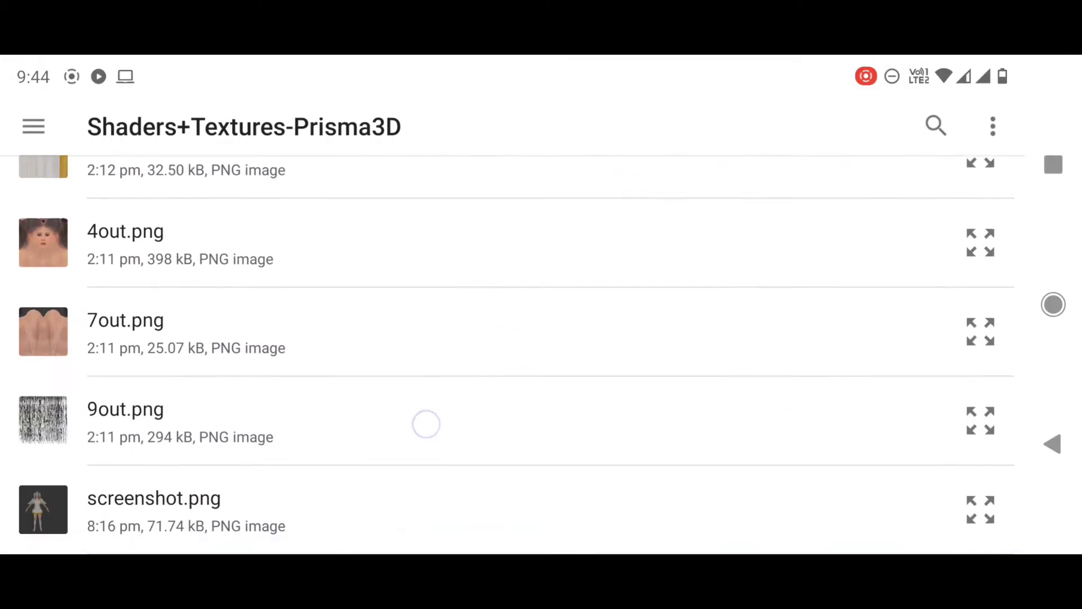
{"action": "left_click", "coordinate": [427, 424]}
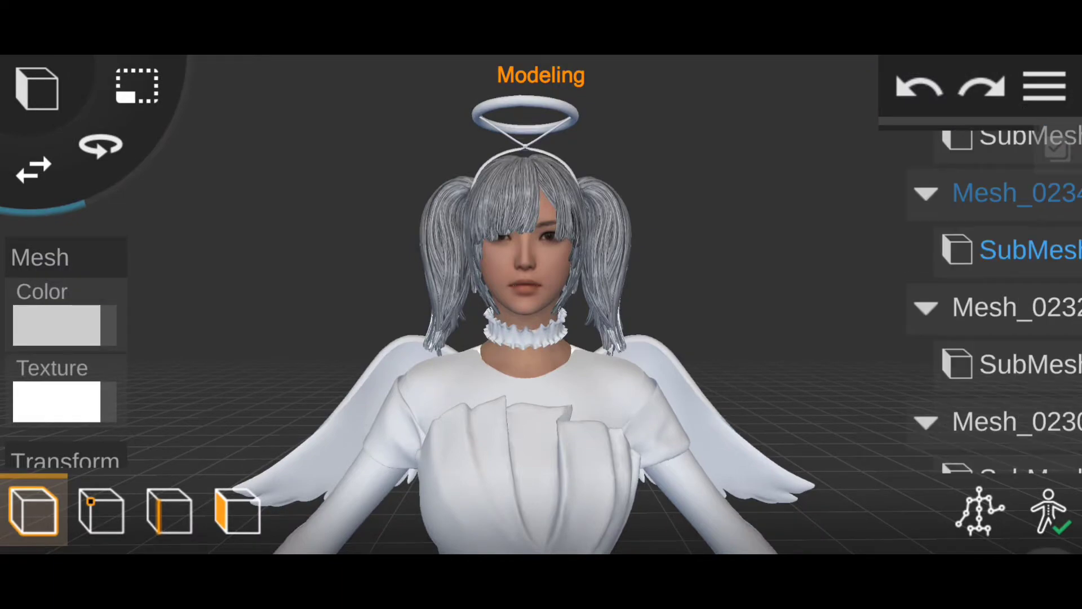
{"action": "scroll", "coordinate": [545, 223], "scroll_direction": "down", "scroll_amount": 3}
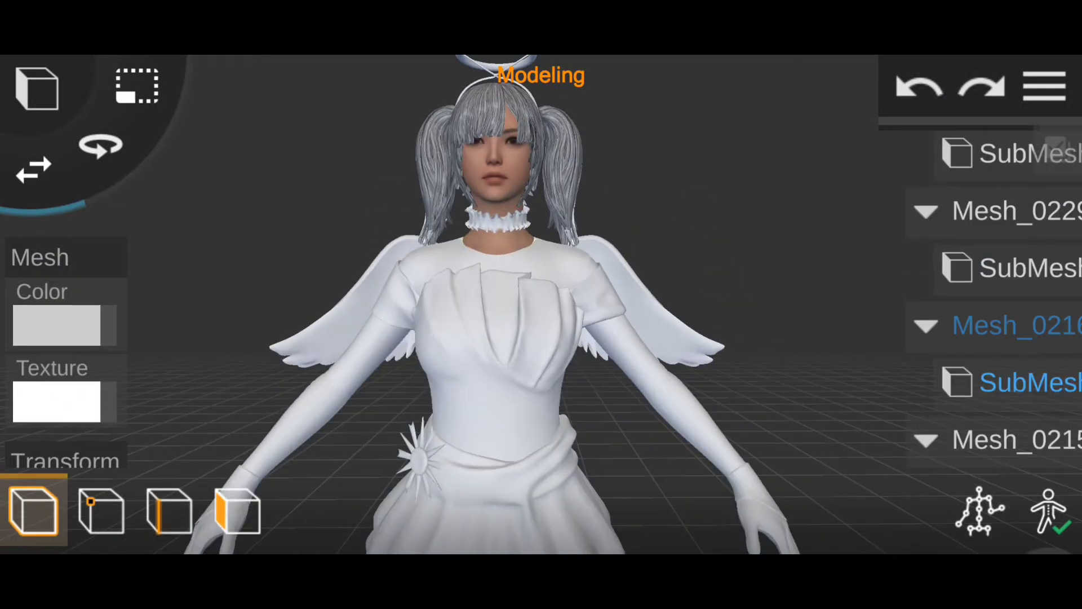
{"action": "left_click", "coordinate": [56, 402]}
{"action": "scroll", "coordinate": [541, 338], "scroll_direction": "down", "scroll_amount": 3}
{"action": "left_click", "coordinate": [226, 339]}
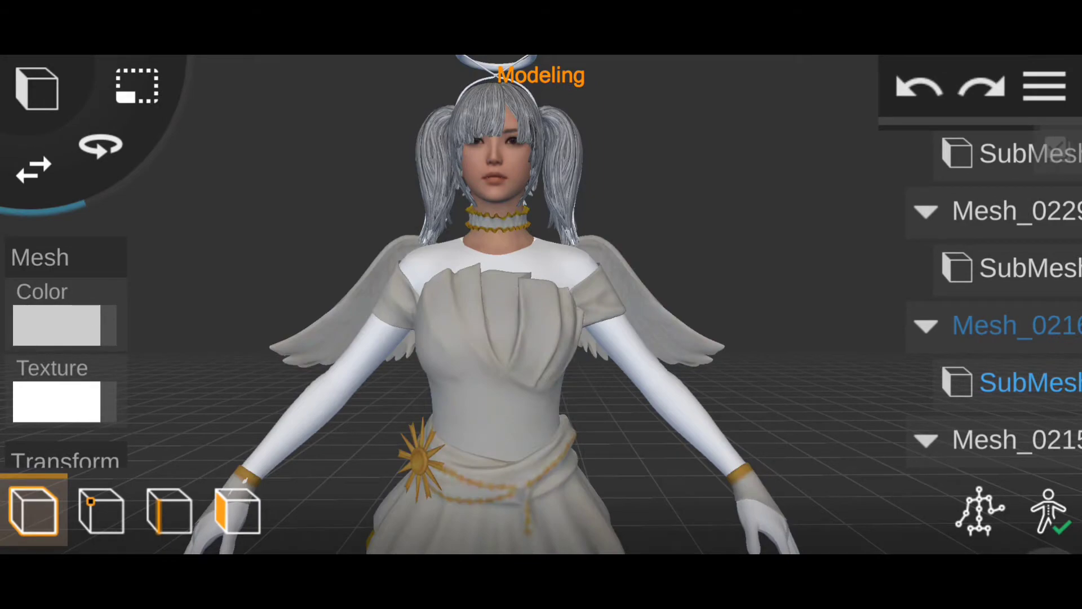
Apply the skin texture to the arm mesh, then bring the skirt and legs into view
{"action": "left_click", "coordinate": [1014, 192]}
{"action": "left_click", "coordinate": [56, 401]}
{"action": "left_click", "coordinate": [121, 389]}
{"action": "scroll", "coordinate": [541, 304], "scroll_direction": "up", "scroll_amount": 3}
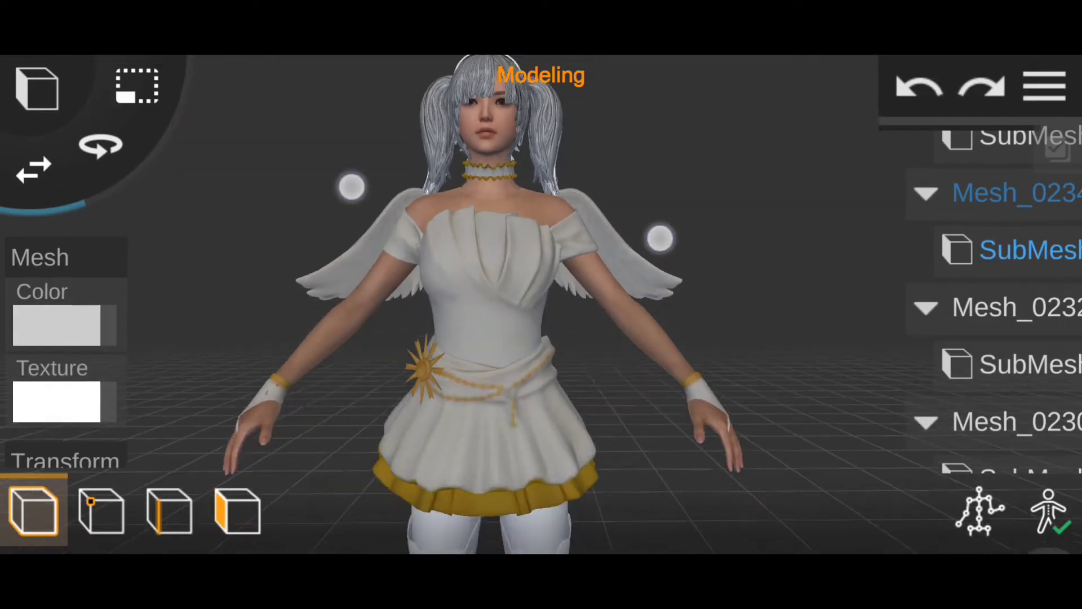
{"action": "left_click_drag", "start_coordinate": [541, 394], "coordinate": [541, 169]}
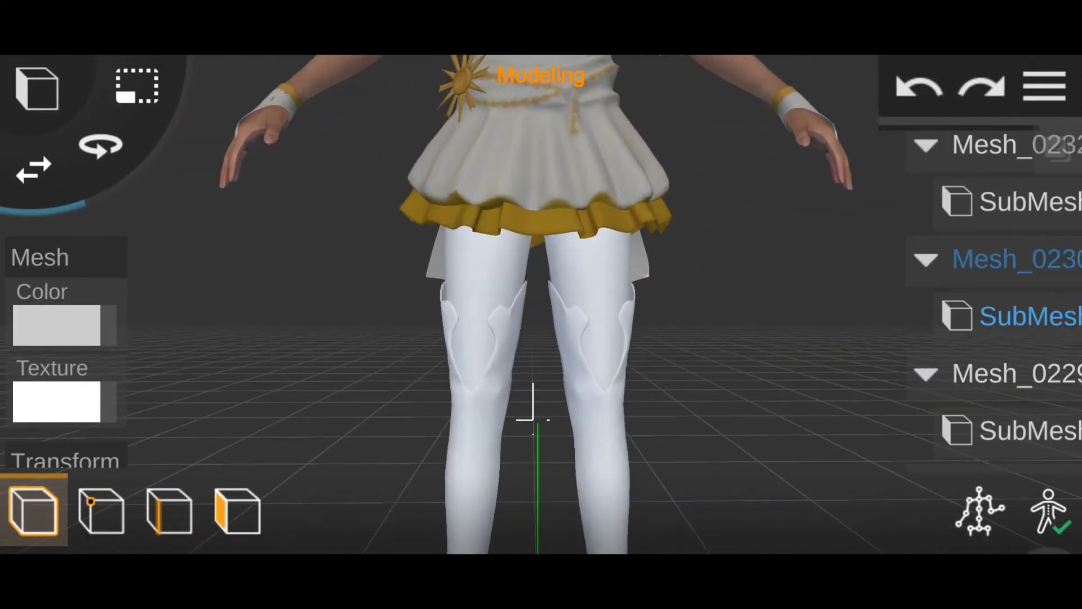
Apply the skin texture to the thighs
{"action": "left_click", "coordinate": [56, 401]}
{"action": "scroll", "coordinate": [541, 339], "scroll_direction": "down", "scroll_amount": 3}
{"action": "scroll", "coordinate": [541, 338], "scroll_direction": "down", "scroll_amount": 3}
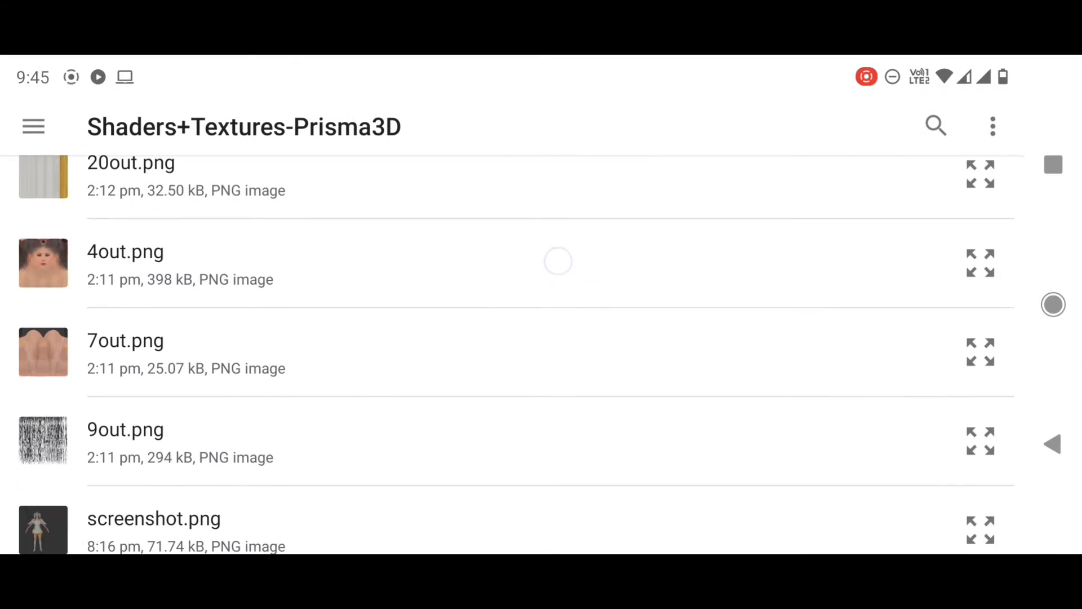
{"action": "left_click", "coordinate": [169, 259]}
Give the boots mesh the white and gold boot texture
{"action": "left_click_drag", "start_coordinate": [532, 418], "coordinate": [526, 333]}
{"action": "left_click", "coordinate": [526, 332]}
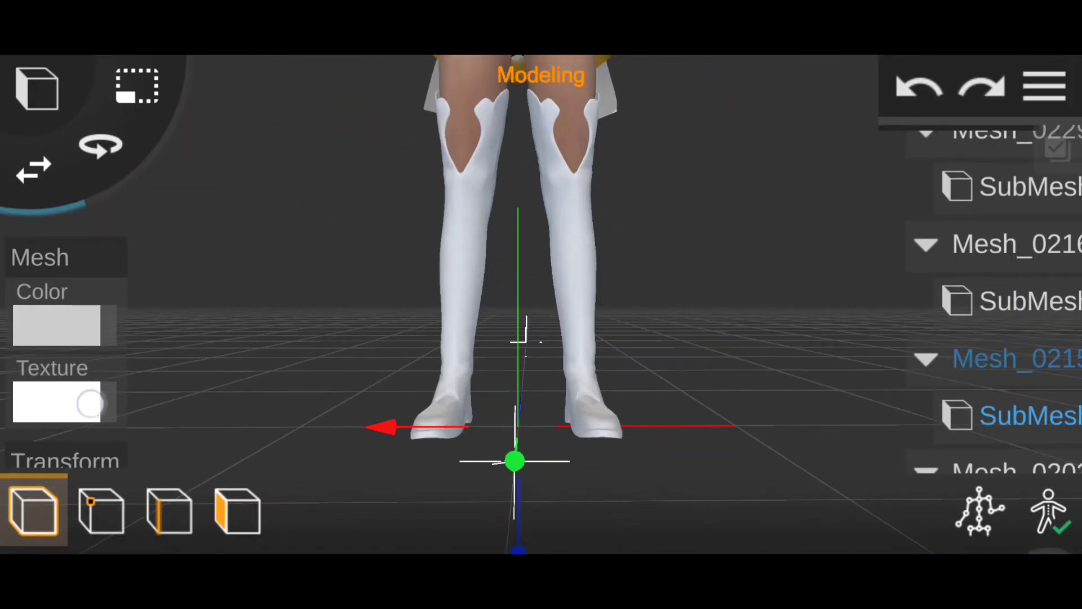
{"action": "left_click", "coordinate": [90, 403]}
{"action": "scroll", "coordinate": [542, 338], "scroll_direction": "down", "scroll_amount": 3}
{"action": "left_click", "coordinate": [169, 338]}
{"action": "left_click_drag", "start_coordinate": [541, 395], "coordinate": [542, 304]}
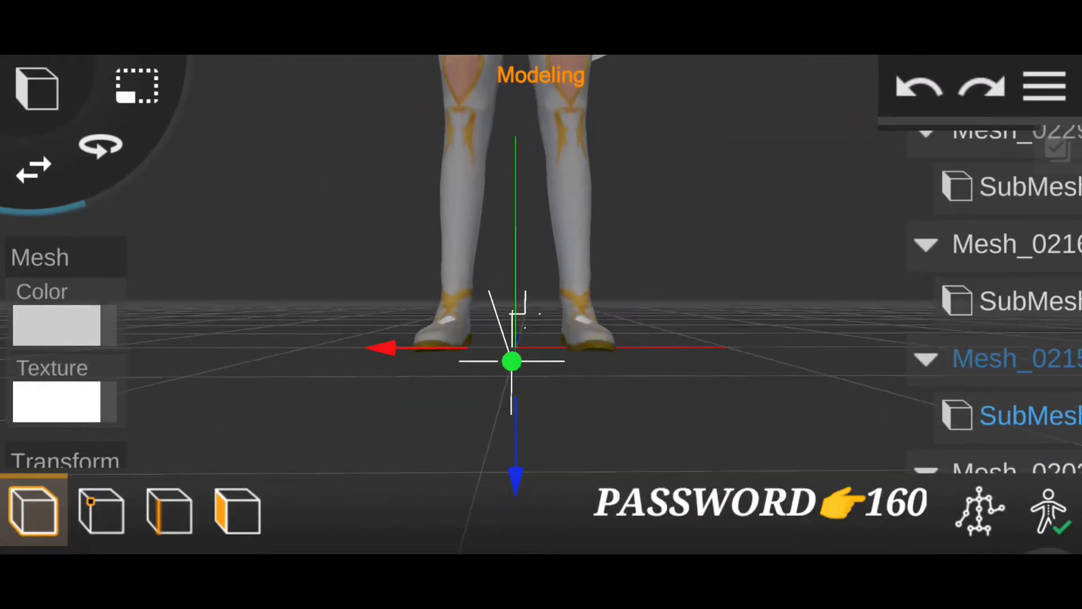
Apply the skin texture to the patches on the boots
{"action": "scroll", "coordinate": [502, 243], "scroll_direction": "up", "scroll_amount": 5}
{"action": "left_click", "coordinate": [657, 194]}
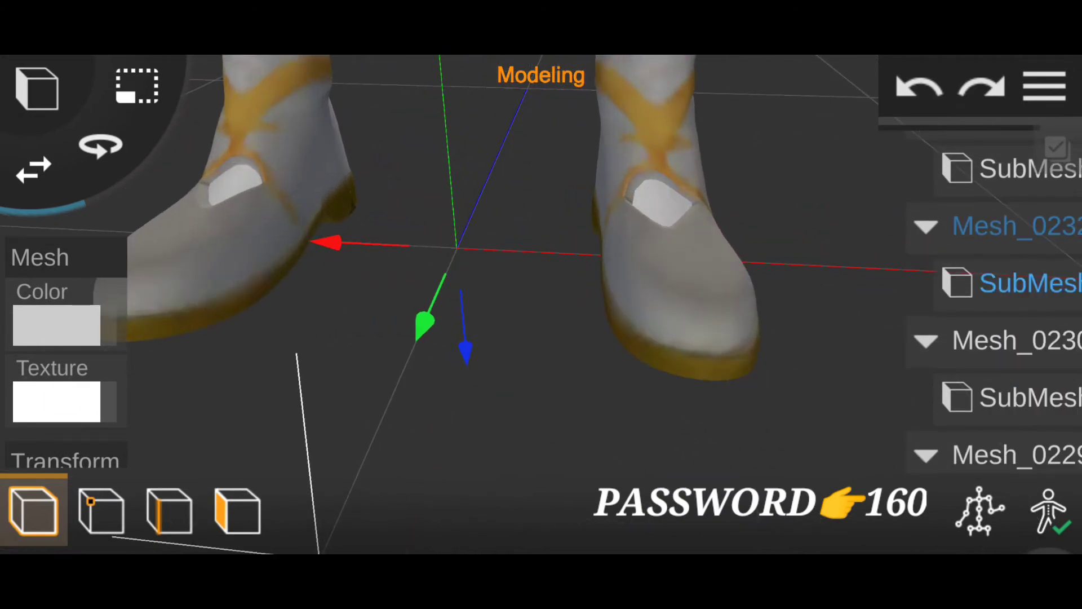
{"action": "left_click", "coordinate": [56, 401]}
{"action": "scroll", "coordinate": [541, 338], "scroll_direction": "down", "scroll_amount": 5}
{"action": "scroll", "coordinate": [541, 338], "scroll_direction": "down", "scroll_amount": 3}
{"action": "left_click", "coordinate": [121, 496]}
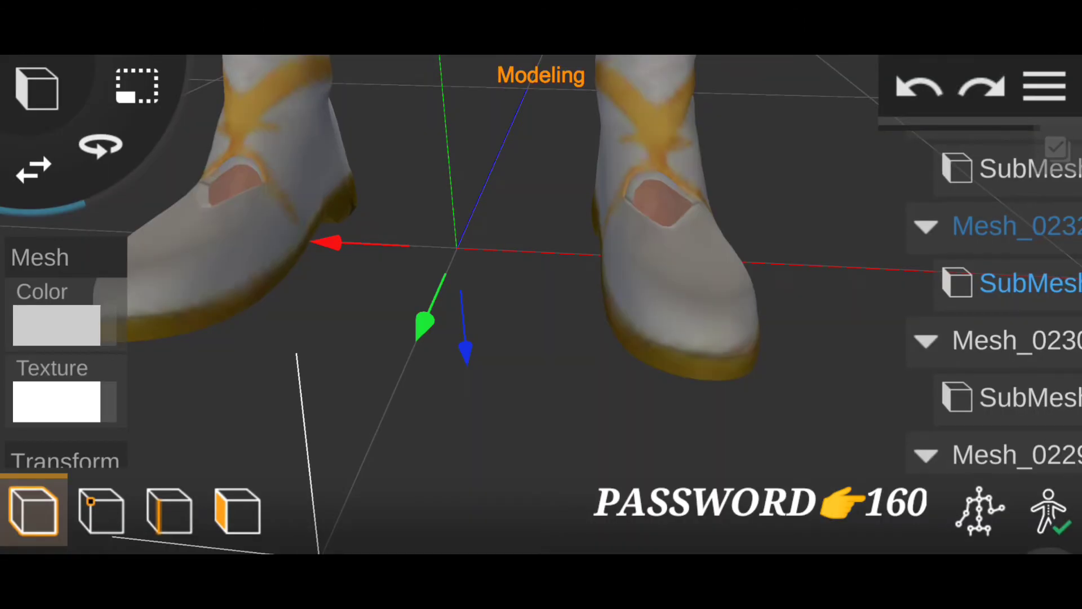
Scroll through the texture list and select the choker mesh at the neck
{"action": "scroll", "coordinate": [541, 304], "scroll_direction": "down", "scroll_amount": 3}
{"action": "scroll", "coordinate": [541, 305], "scroll_direction": "down", "scroll_amount": 3}
{"action": "scroll", "coordinate": [515, 286], "scroll_direction": "down", "scroll_amount": 3}
{"action": "scroll", "coordinate": [516, 286], "scroll_direction": "down", "scroll_amount": 2}
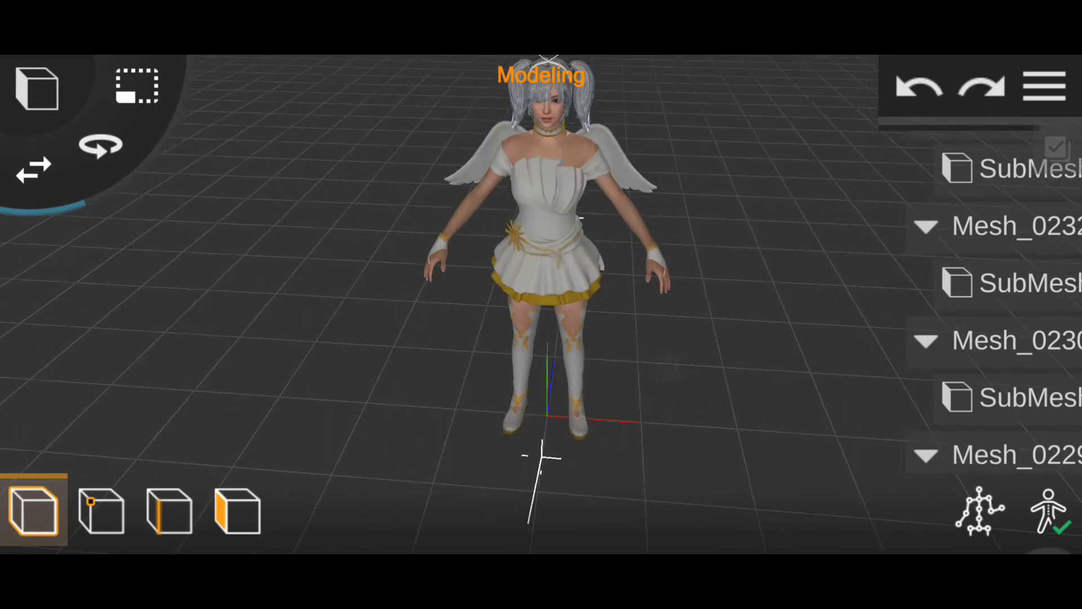
{"action": "scroll", "coordinate": [519, 237], "scroll_direction": "up", "scroll_amount": 3}
{"action": "scroll", "coordinate": [541, 242], "scroll_direction": "up", "scroll_amount": 2}
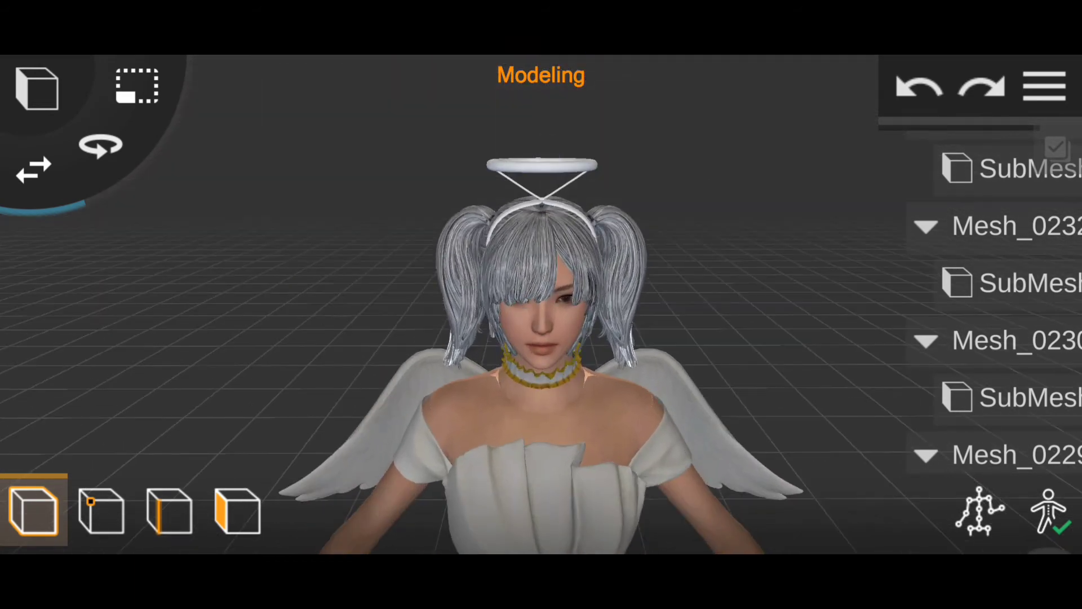
{"action": "left_click", "coordinate": [541, 375]}
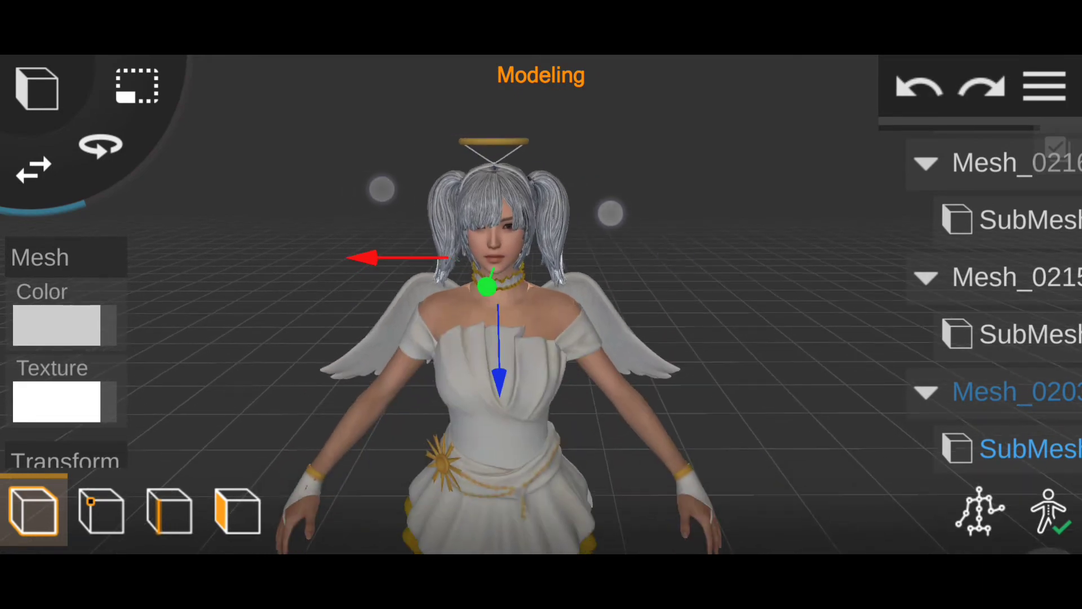
{"action": "scroll", "coordinate": [518, 304], "scroll_direction": "down", "scroll_amount": 3}
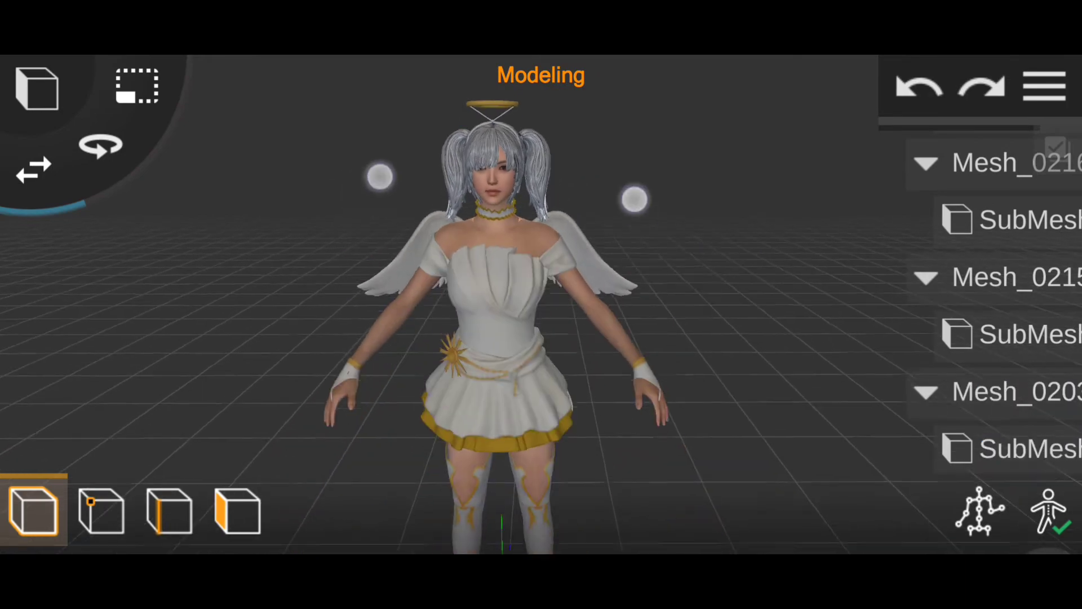
{"action": "scroll", "coordinate": [519, 304], "scroll_direction": "down", "scroll_amount": 1}
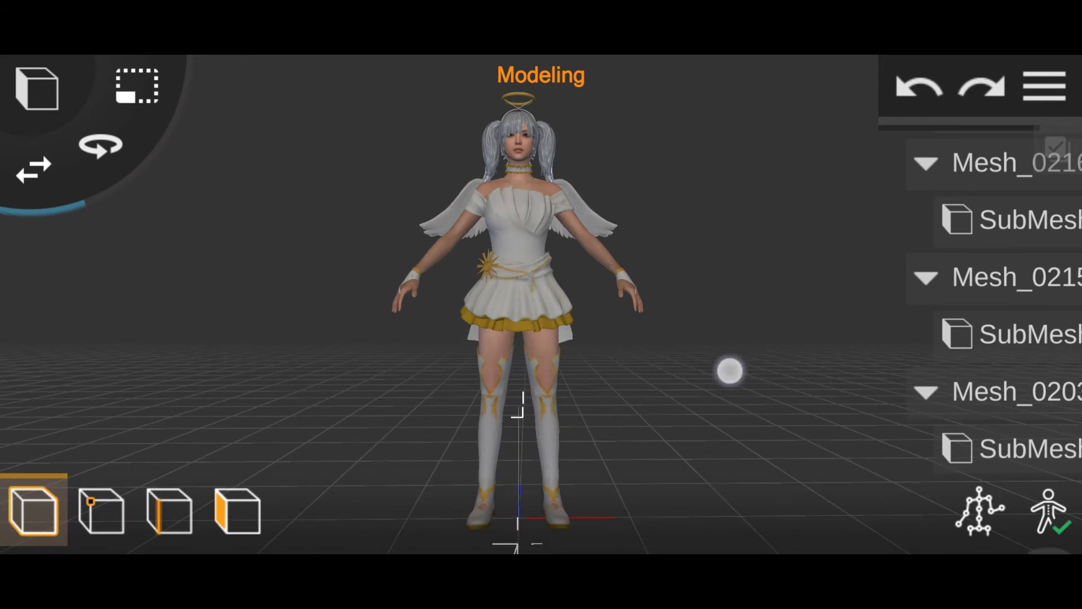
{"action": "left_click_drag", "start_coordinate": [730, 371], "coordinate": [713, 411]}
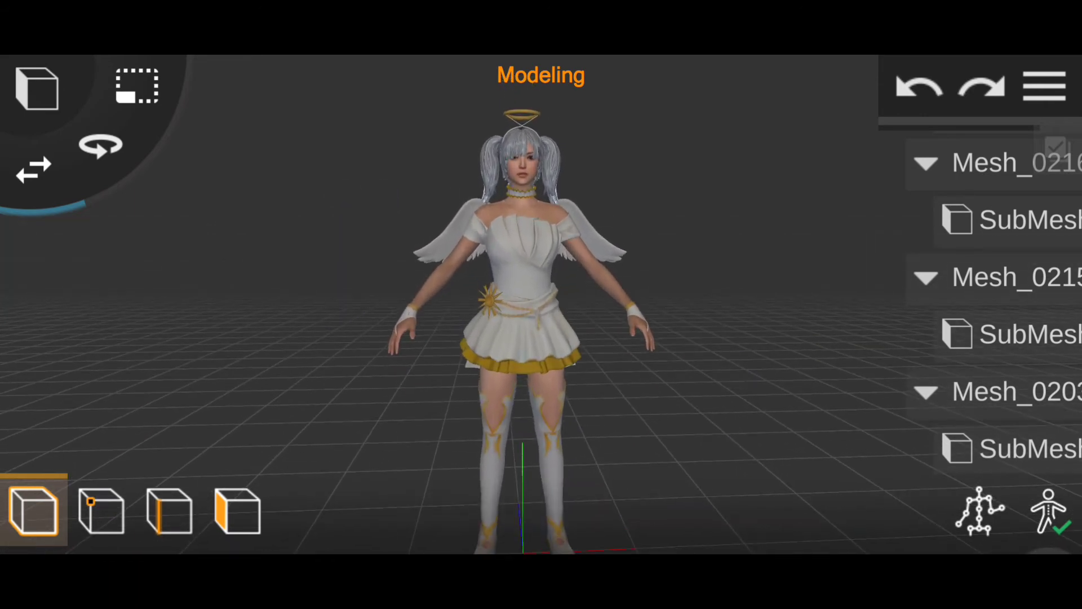
Close the current project to the home screen, answering the save prompt
{"action": "left_click", "coordinate": [1044, 86]}
{"action": "left_click", "coordinate": [968, 190]}
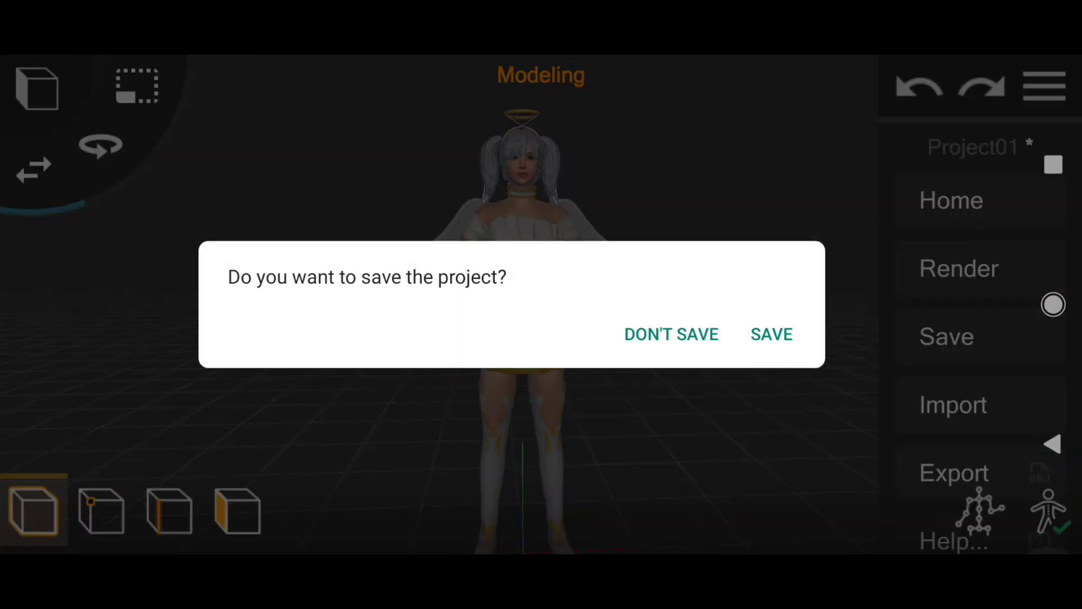
{"action": "left_click", "coordinate": [671, 333]}
Load the saved angel .prisma project and switch to face selection mode
{"action": "scroll", "coordinate": [608, 220], "scroll_direction": "down", "scroll_amount": 10}
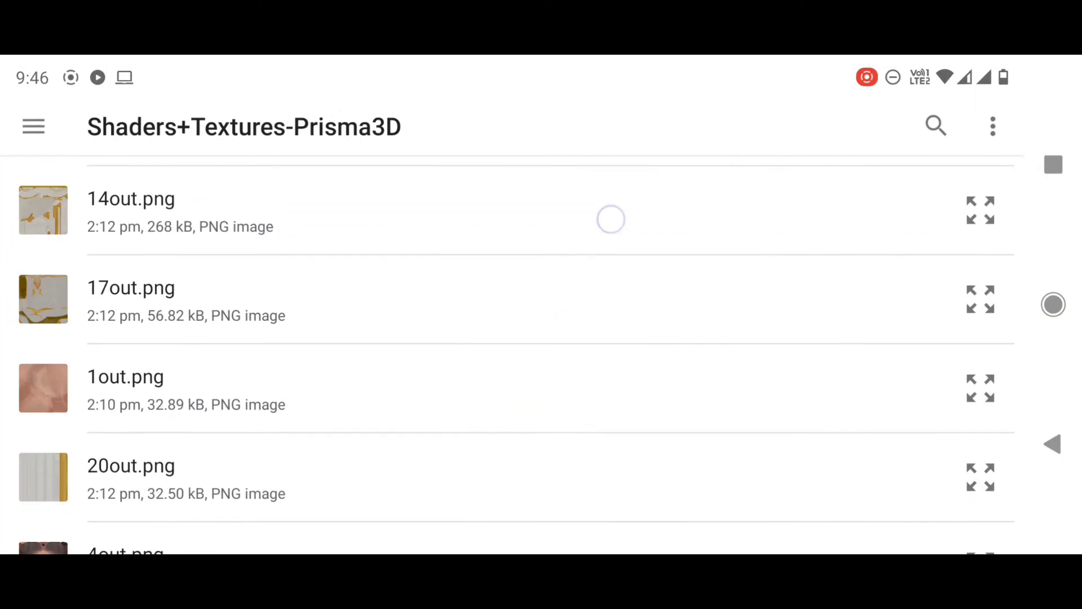
{"action": "left_click", "coordinate": [189, 420]}
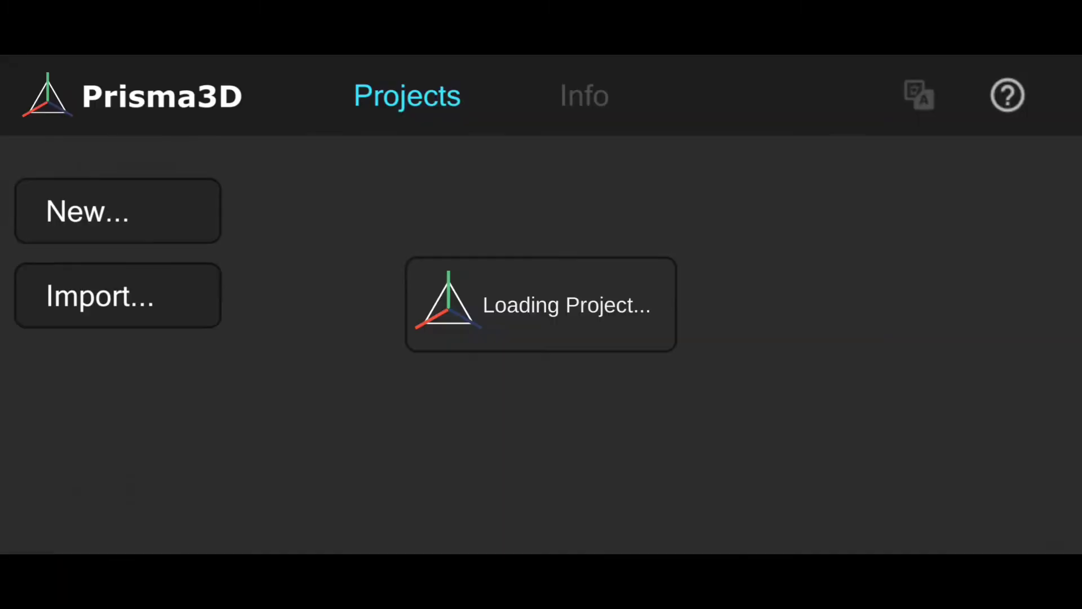
{"action": "scroll", "coordinate": [552, 215], "scroll_direction": "up", "scroll_amount": 3}
{"action": "left_click_drag", "start_coordinate": [711, 283], "coordinate": [506, 299]}
{"action": "left_click", "coordinate": [241, 508]}
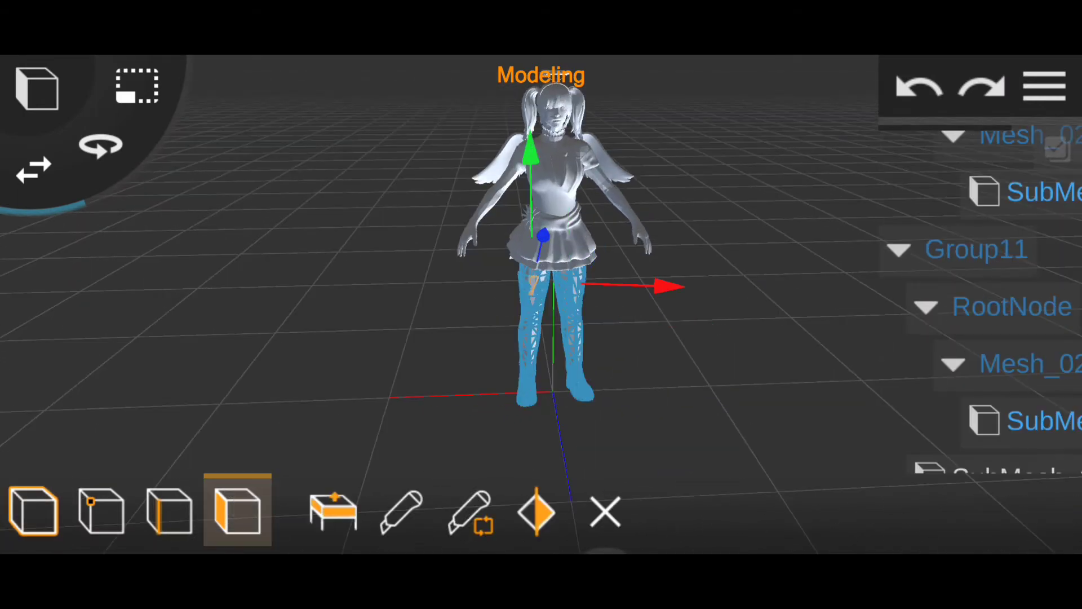
Select the torso and arm faces and orbit to a low rear three-quarter view
{"action": "scroll", "coordinate": [992, 304], "scroll_direction": "up", "scroll_amount": 5}
{"action": "left_click", "coordinate": [992, 257]}
{"action": "scroll", "coordinate": [554, 222], "scroll_direction": "up", "scroll_amount": 3}
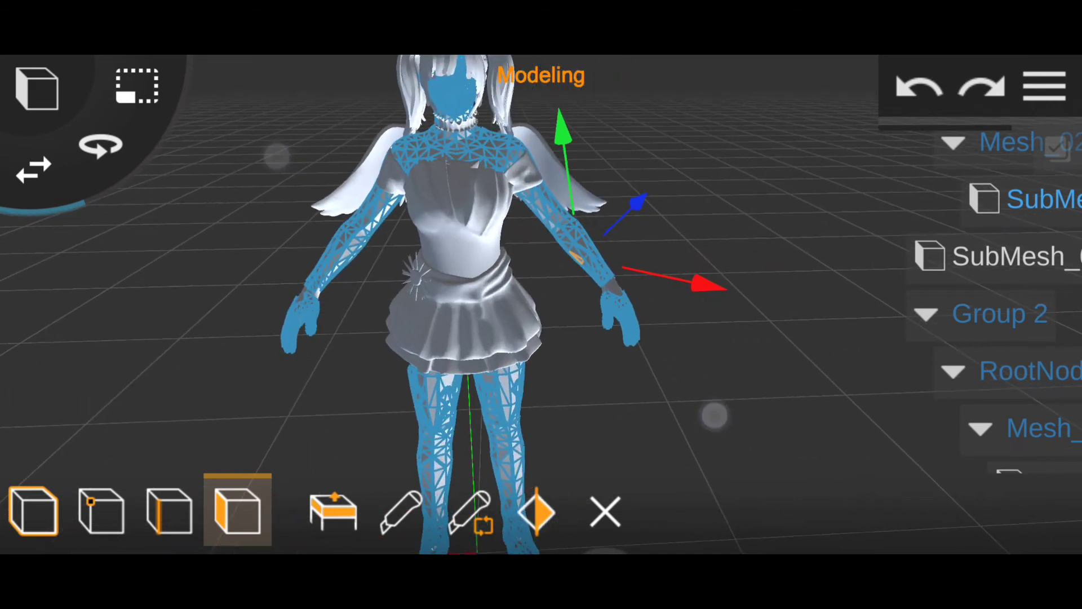
{"action": "left_click_drag", "start_coordinate": [686, 290], "coordinate": [754, 350]}
{"action": "mouse_move", "coordinate": [693, 378]}
{"action": "left_mouse_down"}
{"action": "mouse_move", "coordinate": [834, 338]}
{"action": "mouse_move", "coordinate": [641, 369]}
{"action": "mouse_move", "coordinate": [766, 374]}
{"action": "left_mouse_up"}
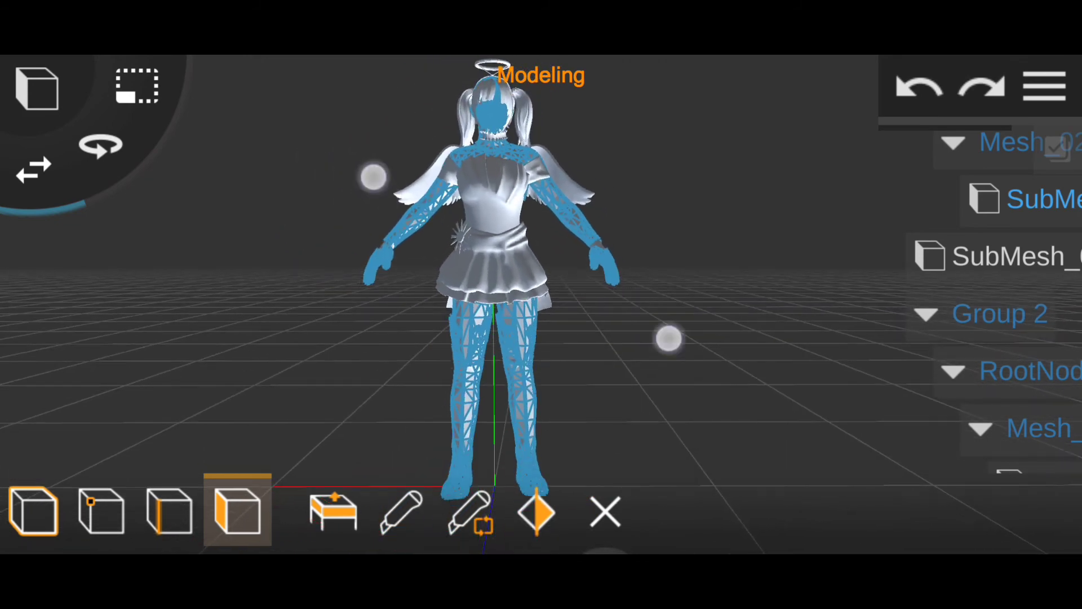